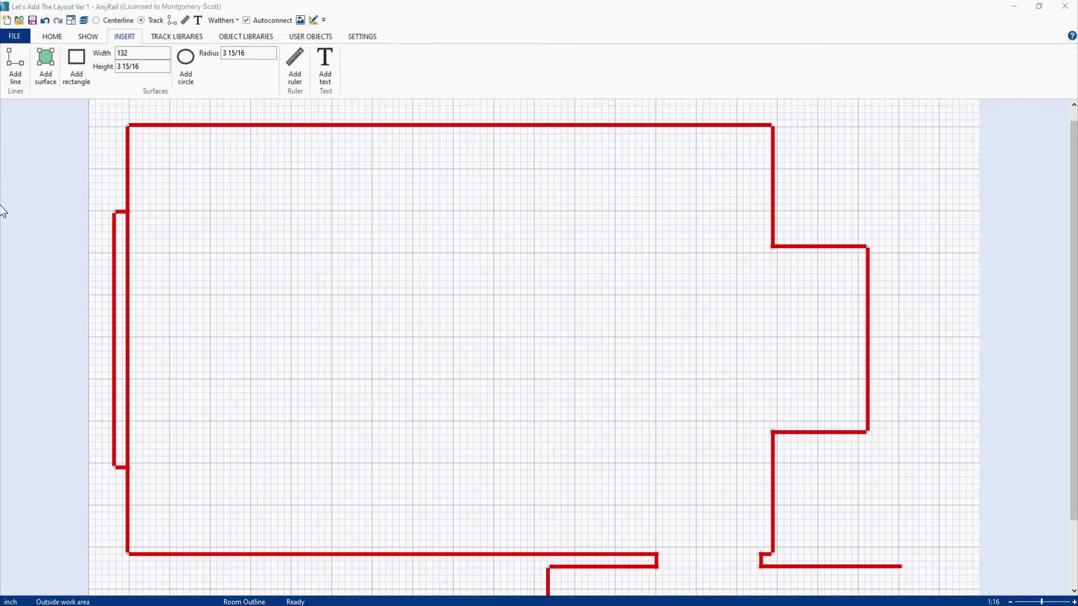
Step: From the Layers list, add a new layer and rename Layer 5 to 'Layout Photo'
{"action": "left_click", "coordinate": [52, 37]}
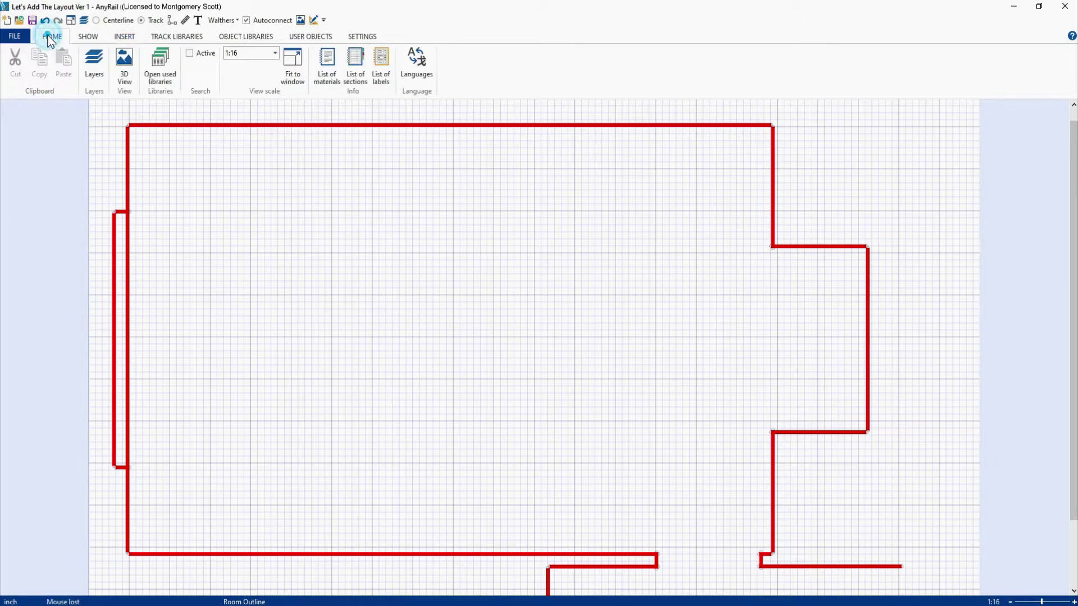
{"action": "left_click", "coordinate": [92, 71]}
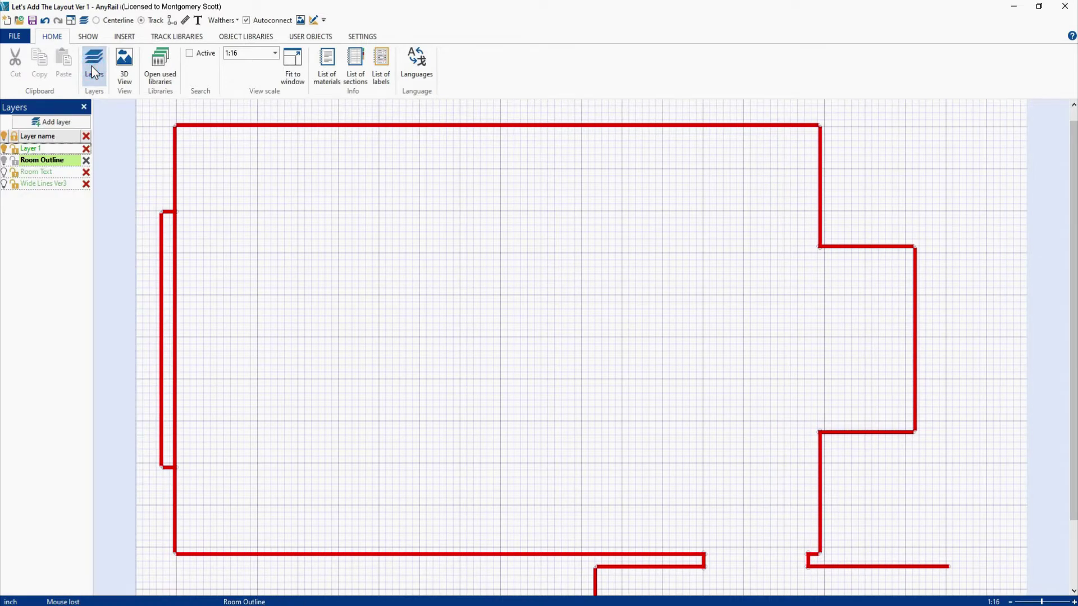
{"action": "left_click", "coordinate": [60, 124]}
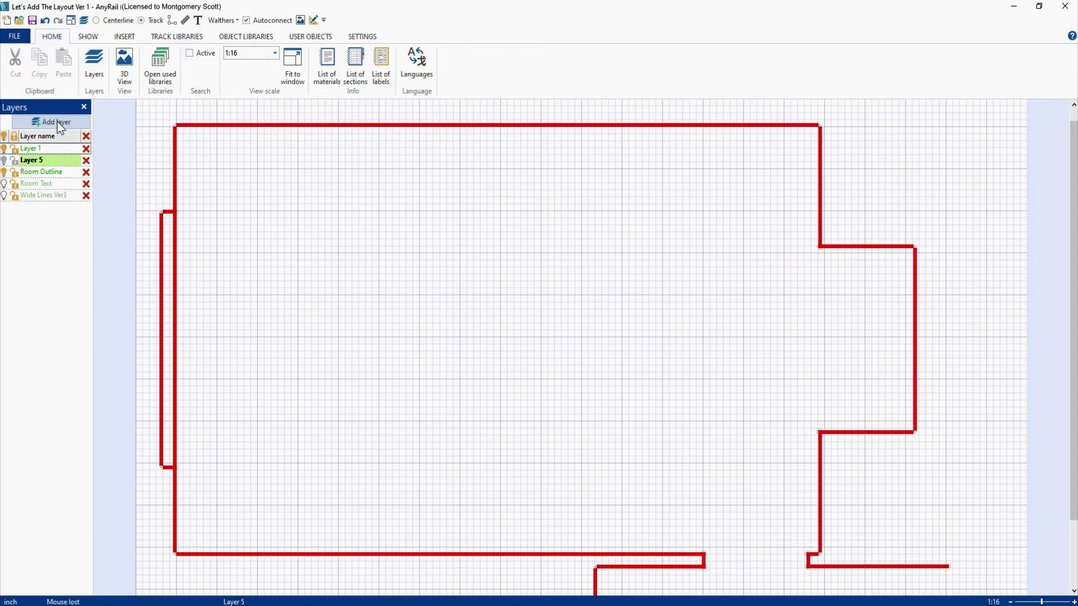
{"action": "double_click", "coordinate": [50, 160]}
{"action": "left_click_drag", "start_coordinate": [50, 160], "coordinate": [19, 163]}
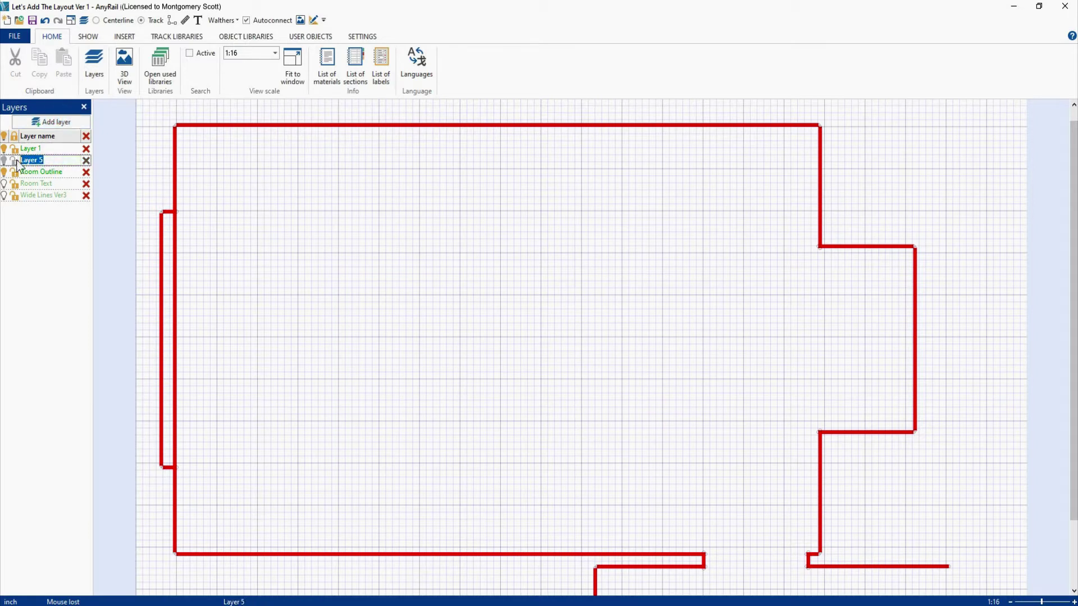
{"action": "type", "text": "Layout Photo"}
{"action": "key", "text": "Return"}
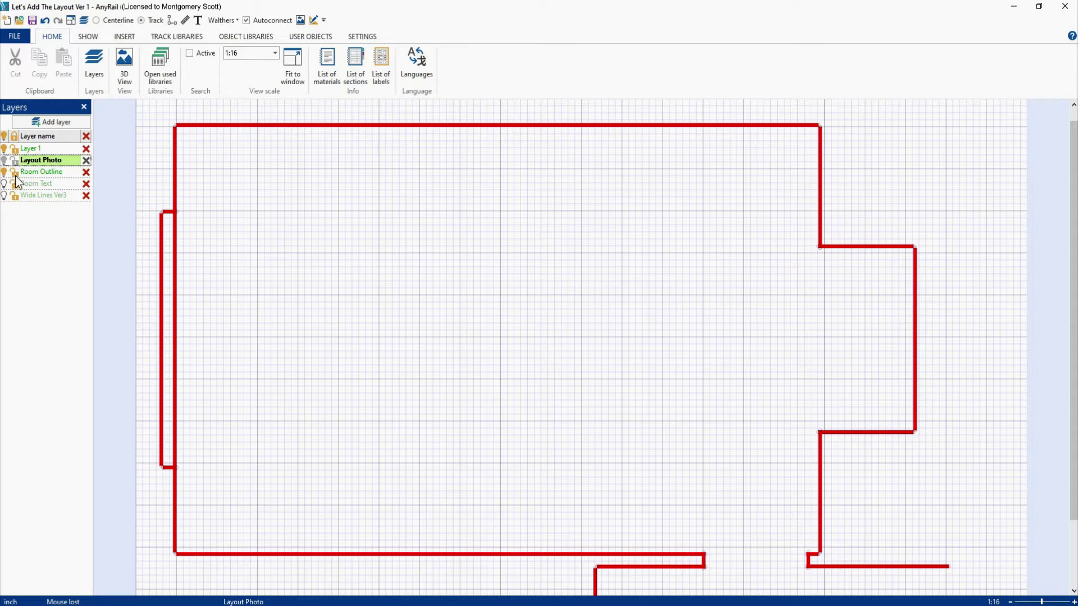
Step: Unlock the Room Outline layer and read the lengths of the top and left red walls
{"action": "left_click", "coordinate": [15, 174]}
{"action": "left_click", "coordinate": [463, 124]}
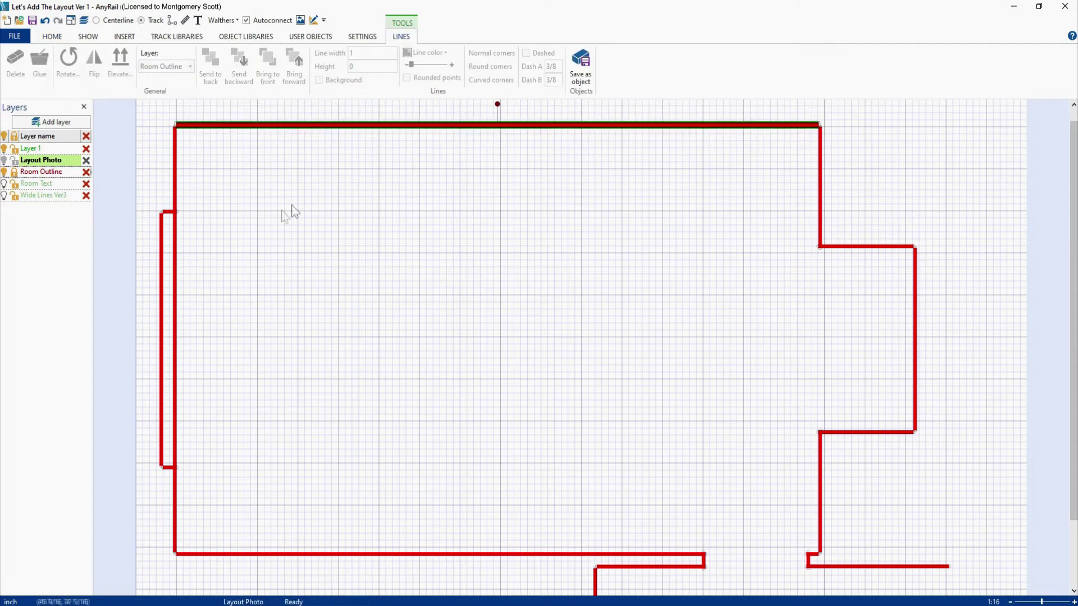
{"action": "left_click", "coordinate": [176, 178]}
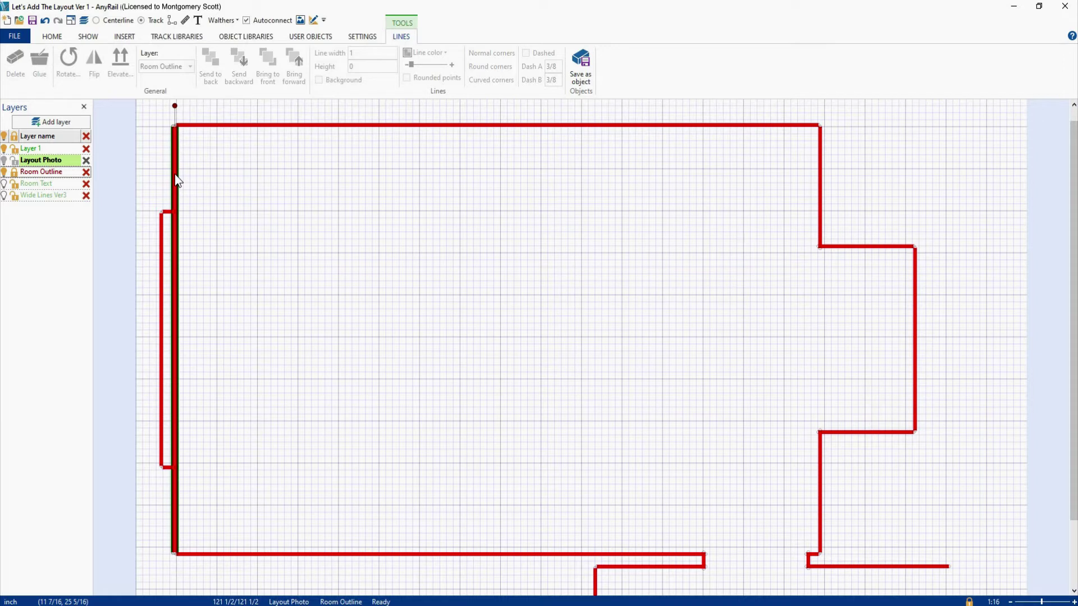
{"action": "left_click", "coordinate": [216, 175]}
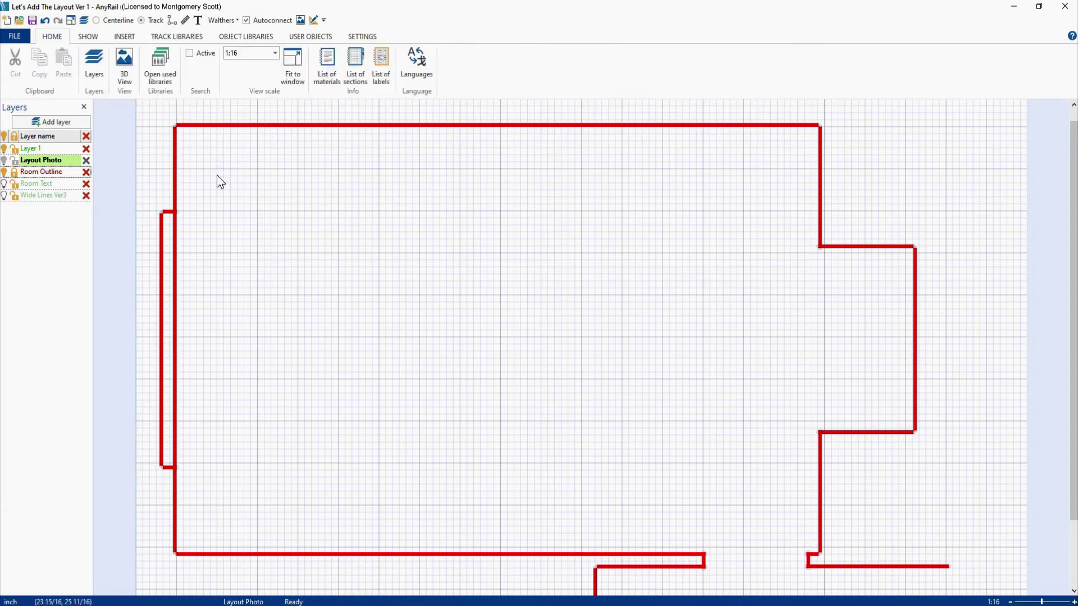
Step: Set a new rectangle to width 132 and height 108, then start placing it
{"action": "left_click", "coordinate": [125, 37]}
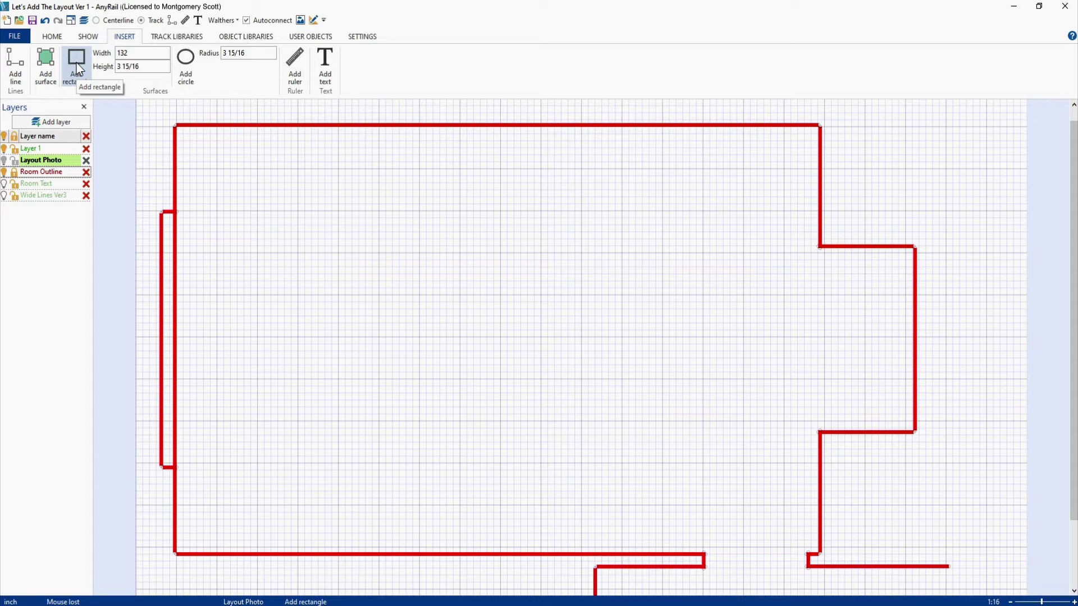
{"action": "left_click", "coordinate": [135, 54]}
{"action": "type", "text": "132"}
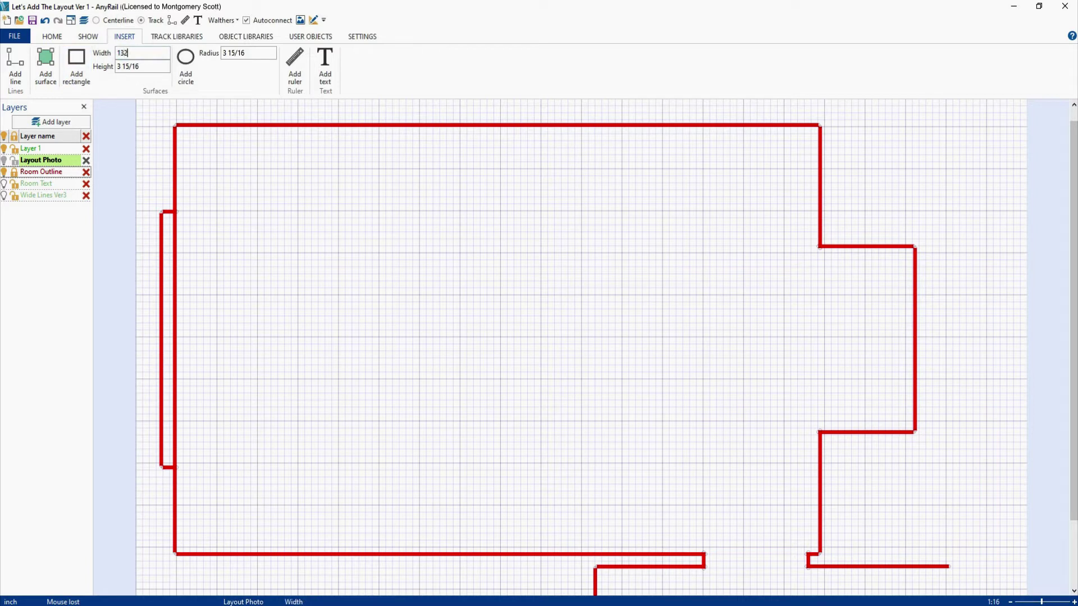
{"action": "left_click", "coordinate": [145, 66]}
{"action": "type", "text": "108"}
{"action": "left_click", "coordinate": [76, 62]}
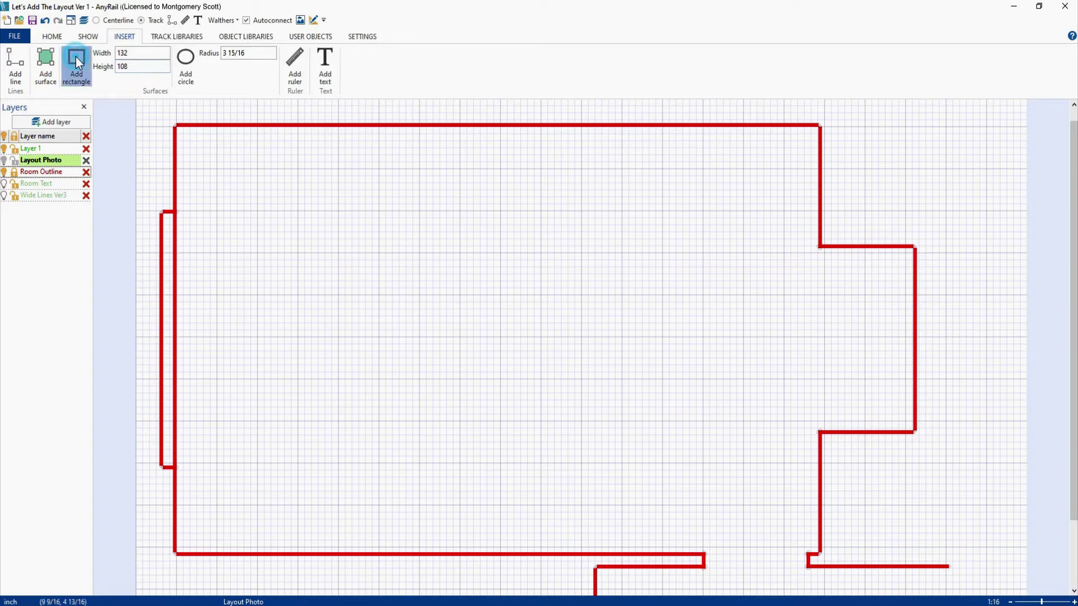
Step: Drop the 132 by 108 rectangle inside the room outline and select it to show its surface settings
{"action": "left_click", "coordinate": [500, 333]}
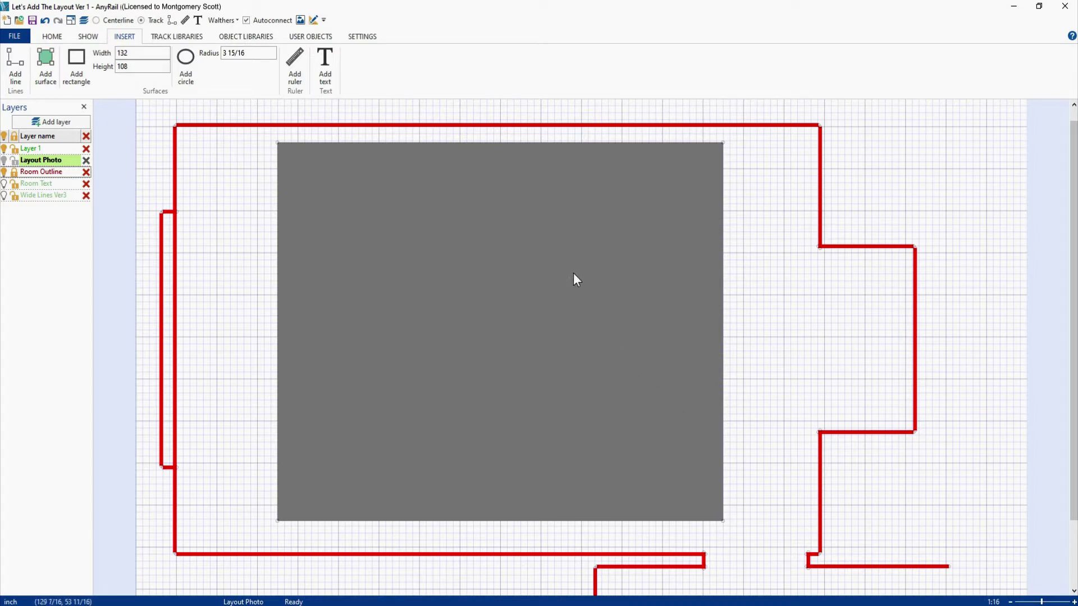
{"action": "left_click", "coordinate": [594, 282]}
{"action": "left_click", "coordinate": [721, 326]}
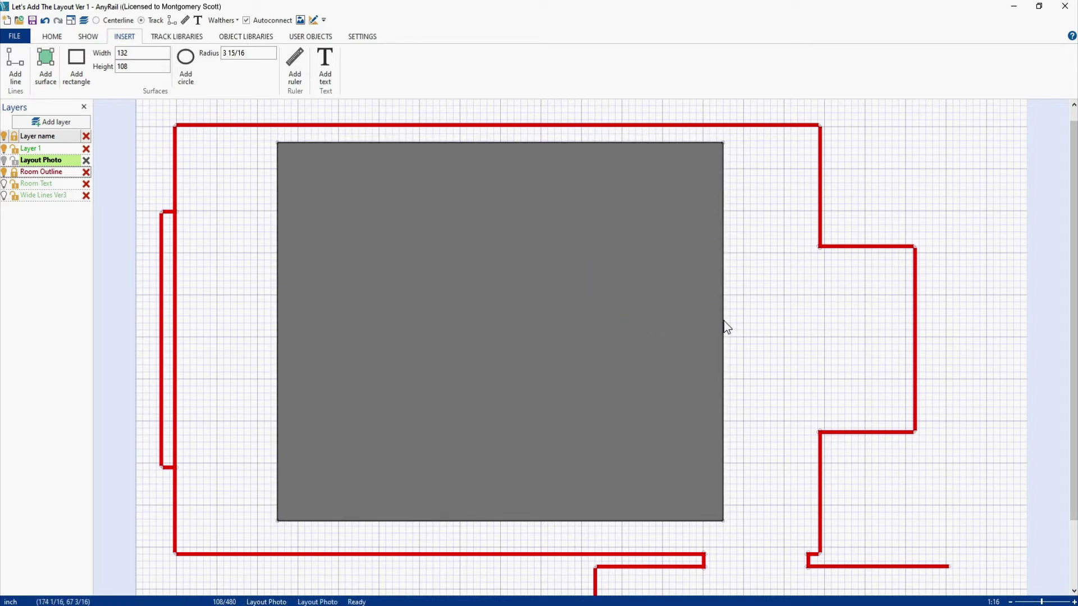
{"action": "left_click", "coordinate": [724, 323]}
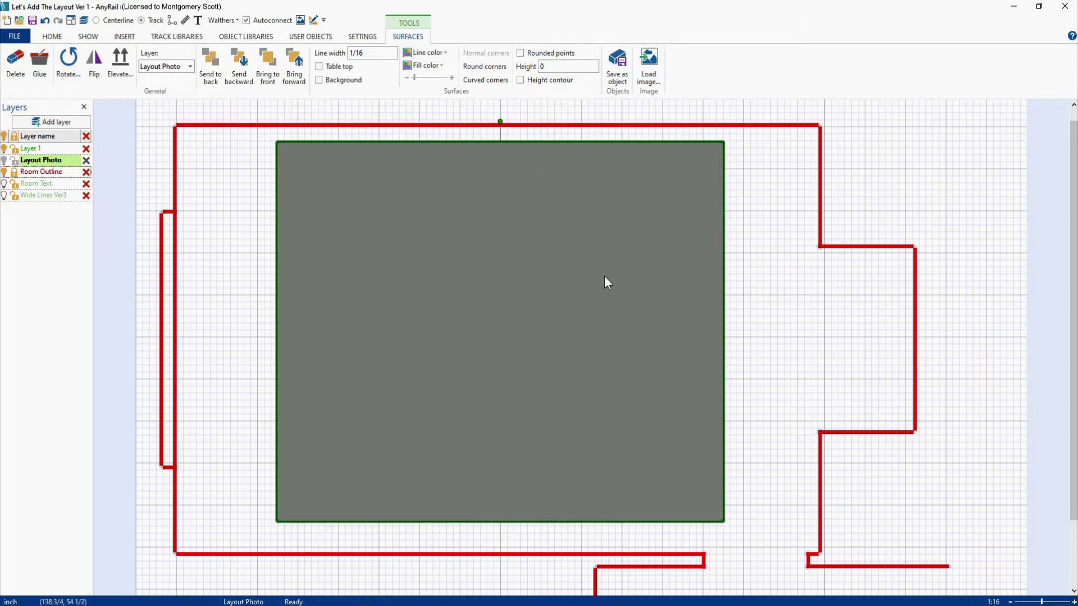
{"action": "right_click", "coordinate": [724, 263]}
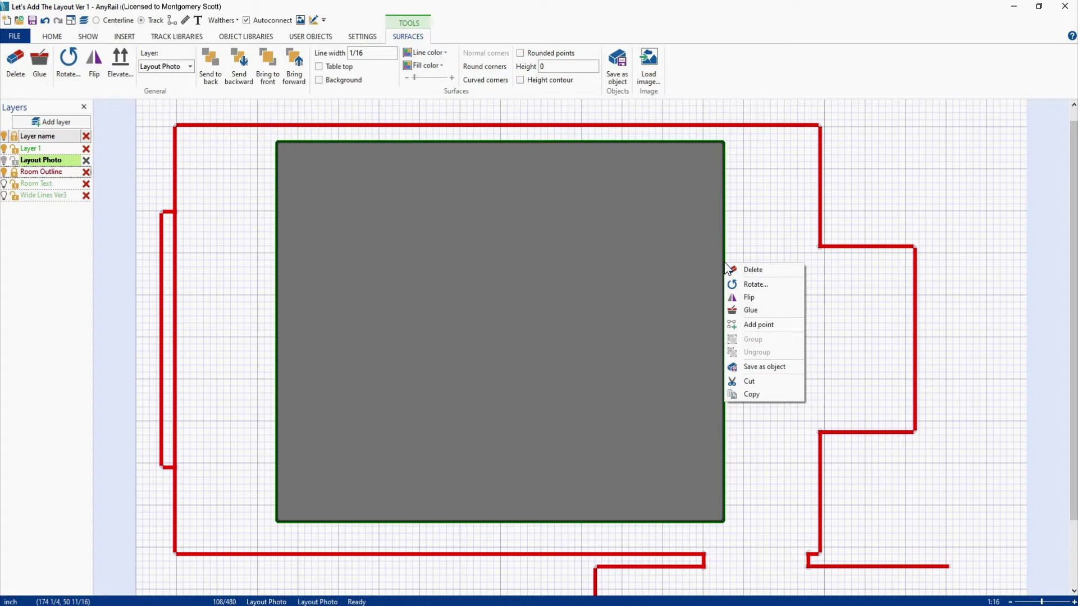
{"action": "left_click", "coordinate": [735, 238]}
{"action": "left_click", "coordinate": [724, 242]}
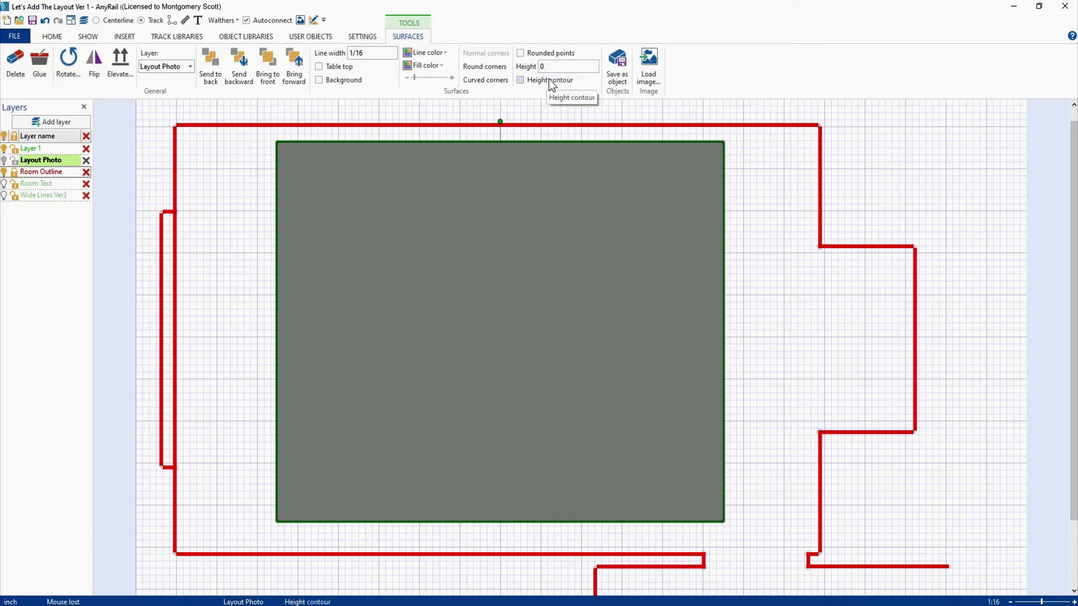
Step: Load the 'red rock northern original' image into the selected rectangle
{"action": "left_click", "coordinate": [650, 71]}
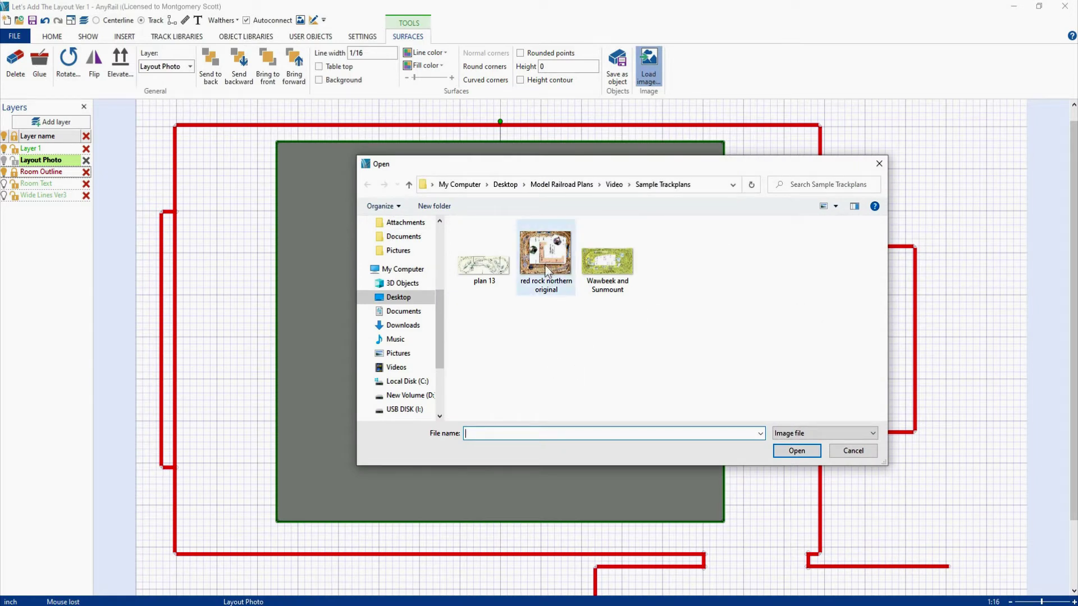
{"action": "left_click", "coordinate": [550, 251]}
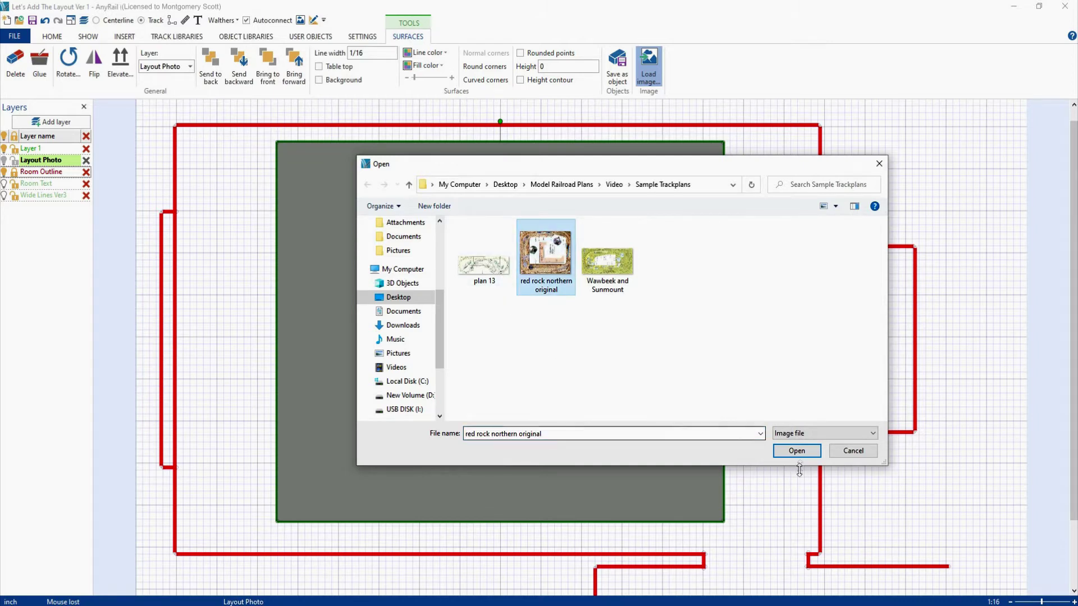
{"action": "left_click", "coordinate": [796, 450]}
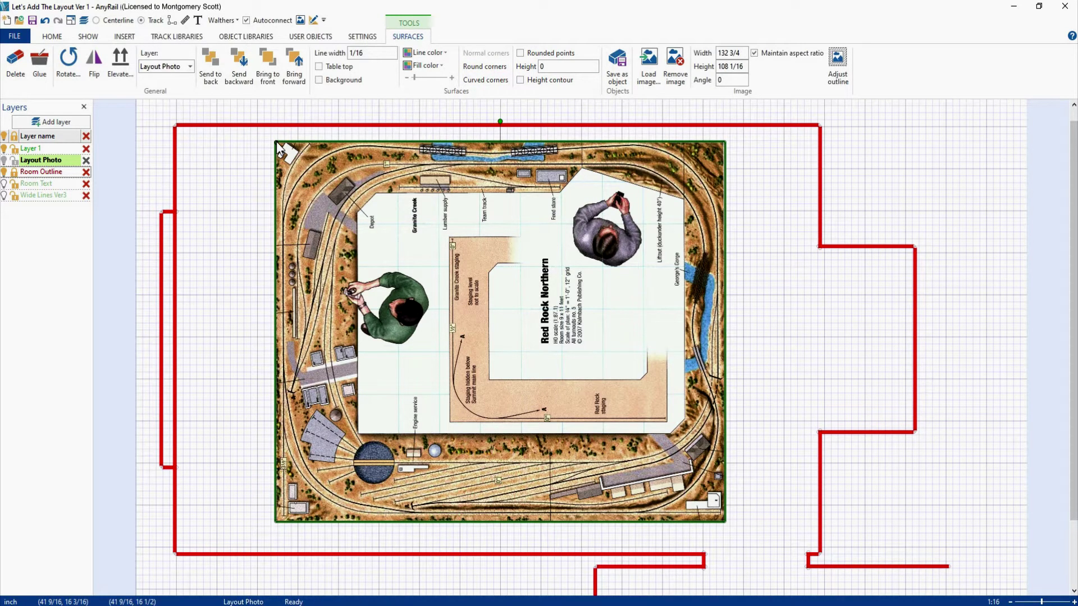
{"action": "scroll", "coordinate": [276, 141], "scroll_direction": "up", "scroll_amount": 4}
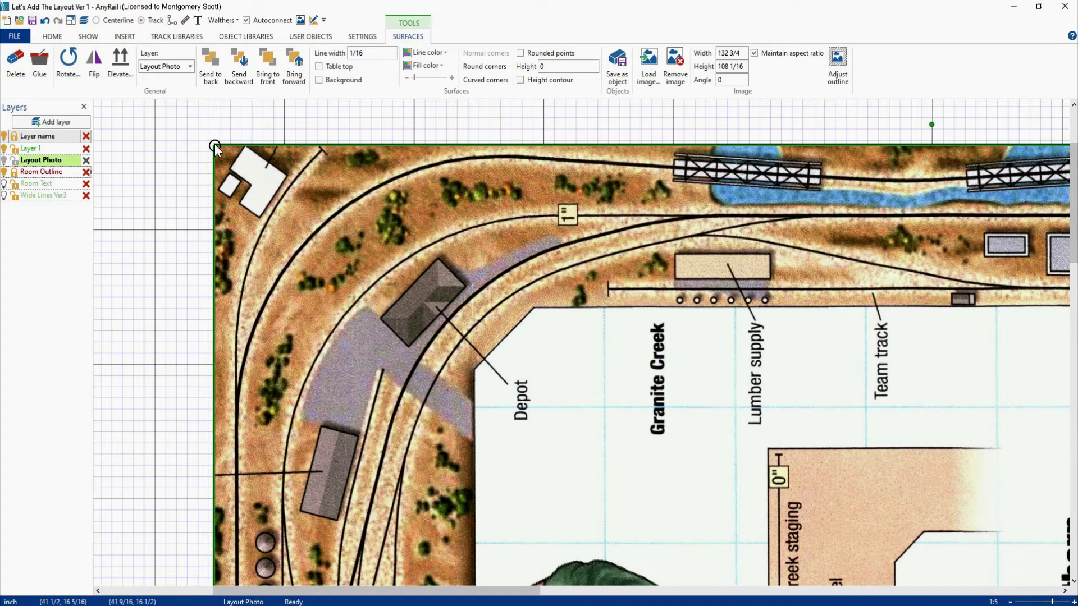
Step: Select the image's top-left corner point and its x coordinate field
{"action": "scroll", "coordinate": [214, 144], "scroll_direction": "down", "scroll_amount": 4}
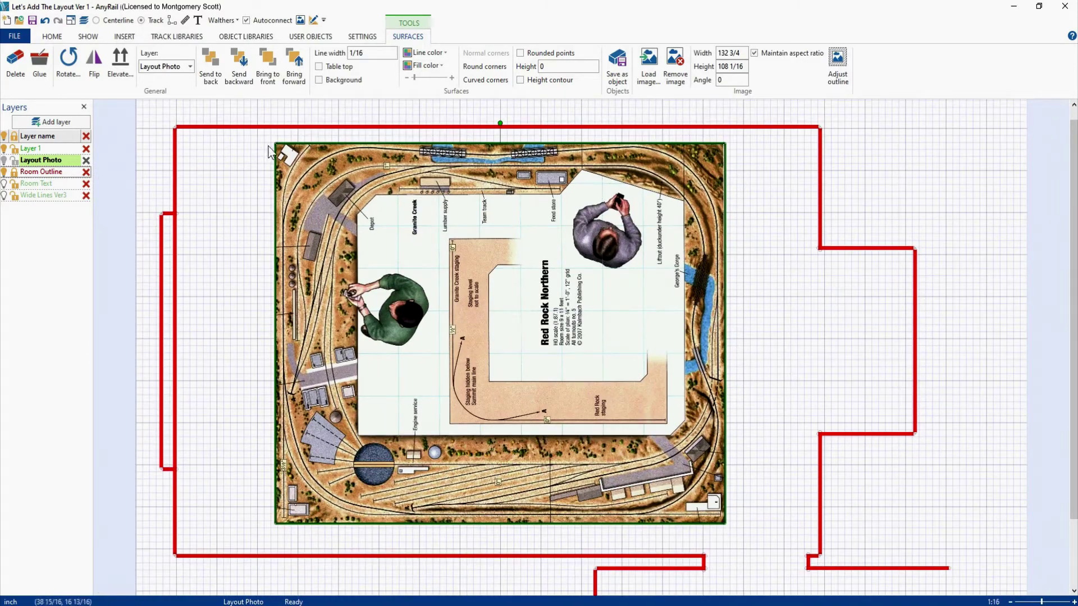
{"action": "left_click", "coordinate": [276, 144]}
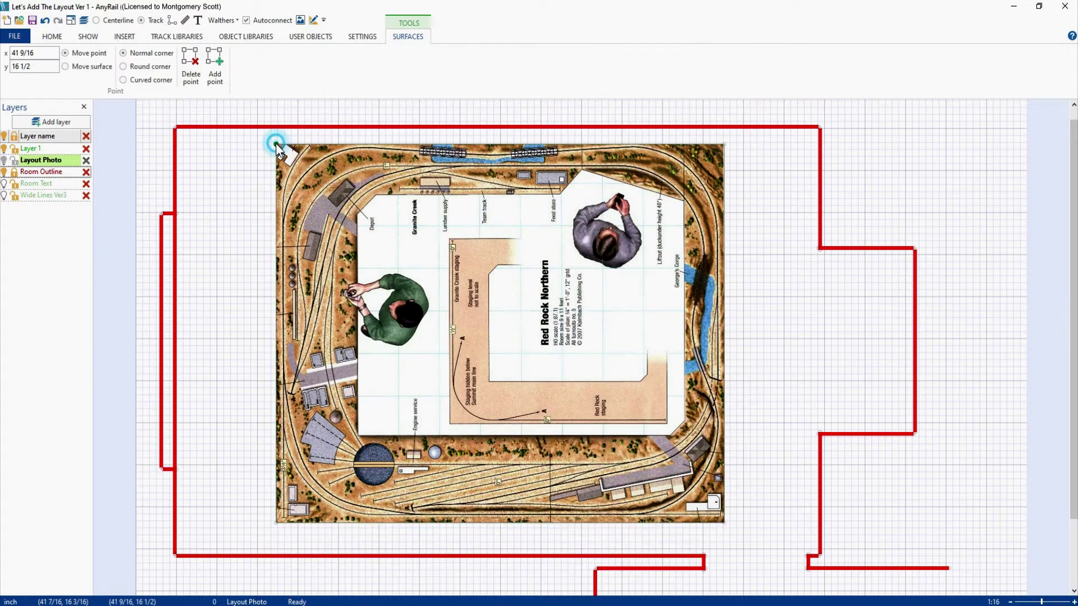
{"action": "left_click", "coordinate": [42, 53]}
Step: Enter x 12, y 12 for the single corner, then exit editing to restore the undistorted image
{"action": "type", "text": "12"}
{"action": "left_click", "coordinate": [43, 65]}
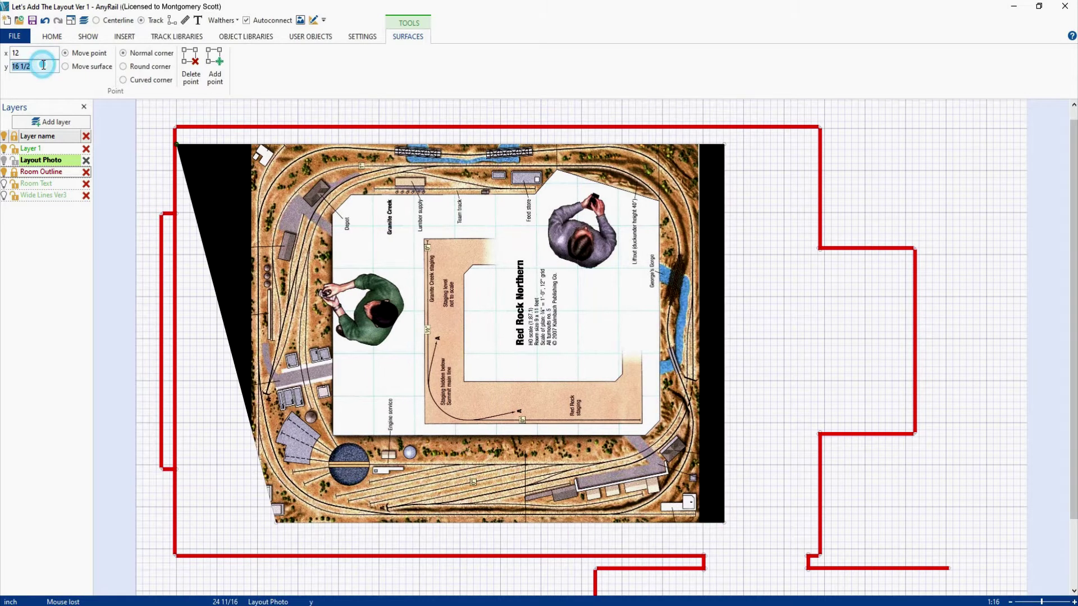
{"action": "type", "text": "12"}
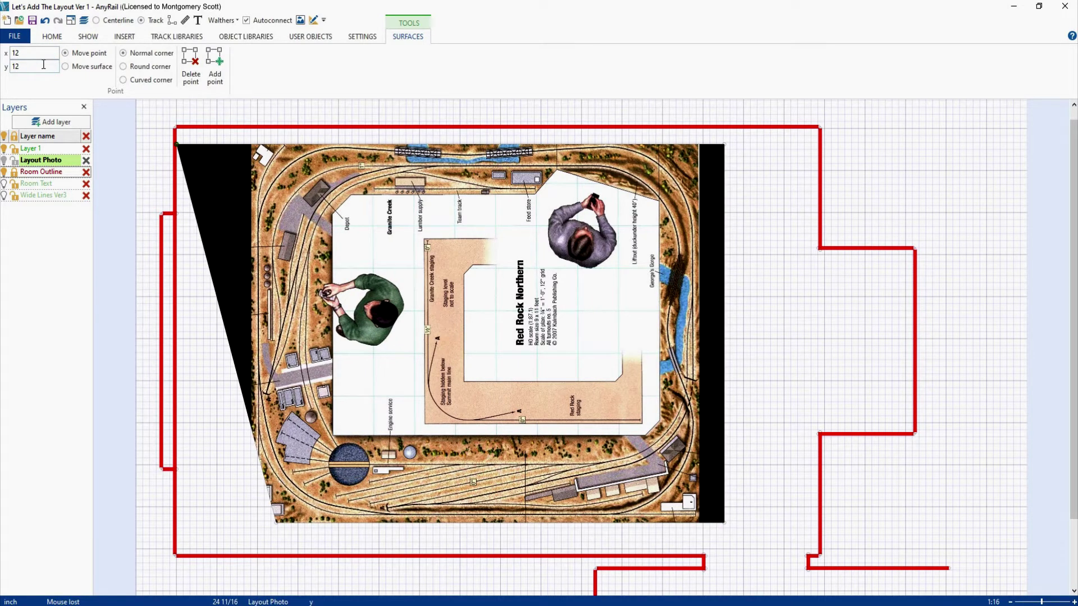
{"action": "key", "text": "Return"}
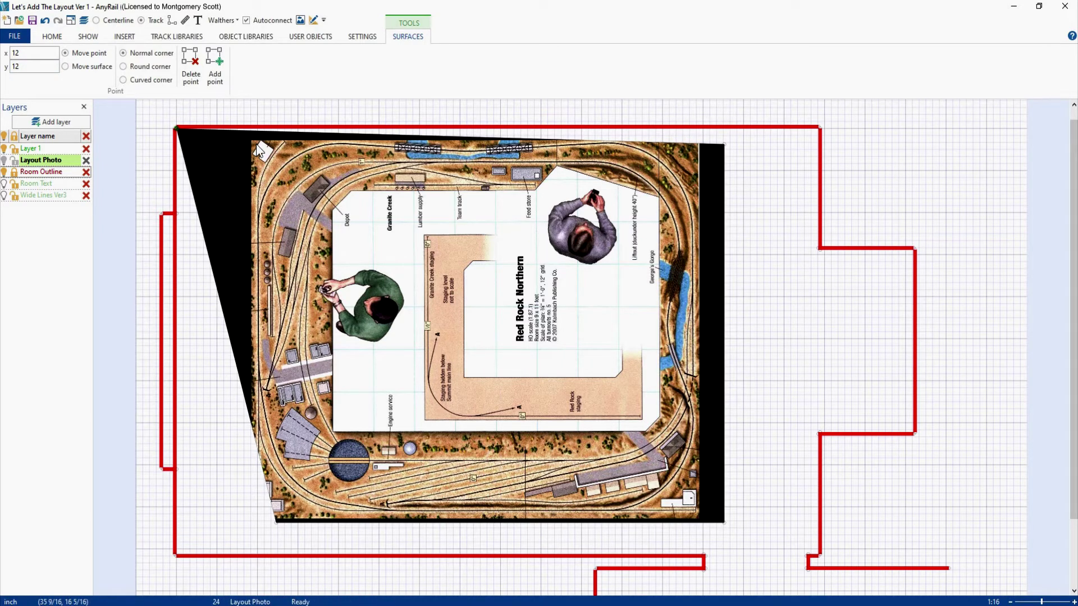
{"action": "left_click", "coordinate": [229, 154]}
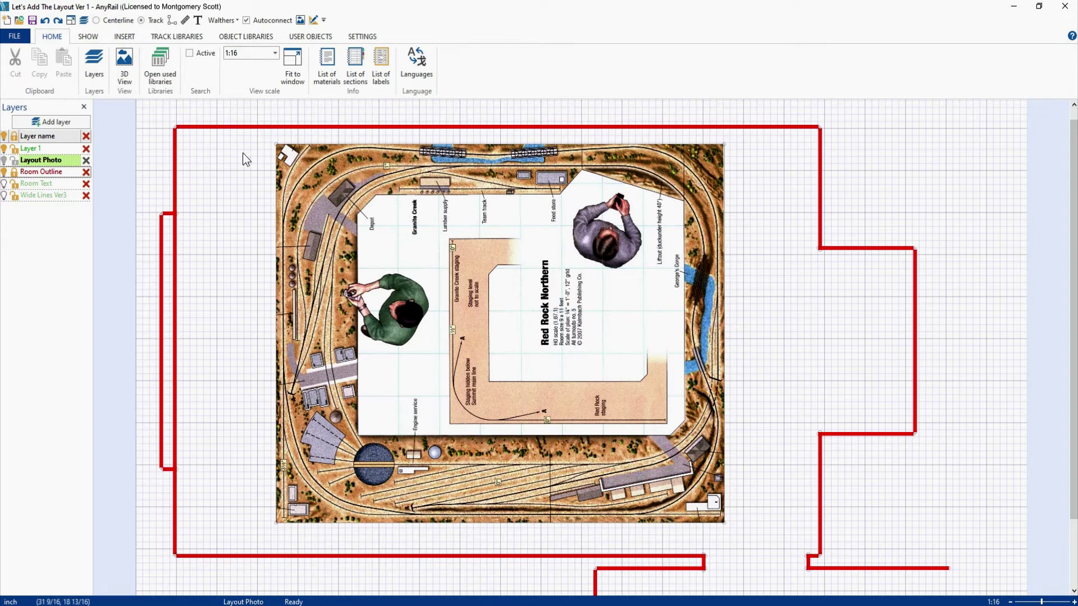
Step: Reselect the top-left corner in Move surface mode and select its x field
{"action": "left_click", "coordinate": [276, 145]}
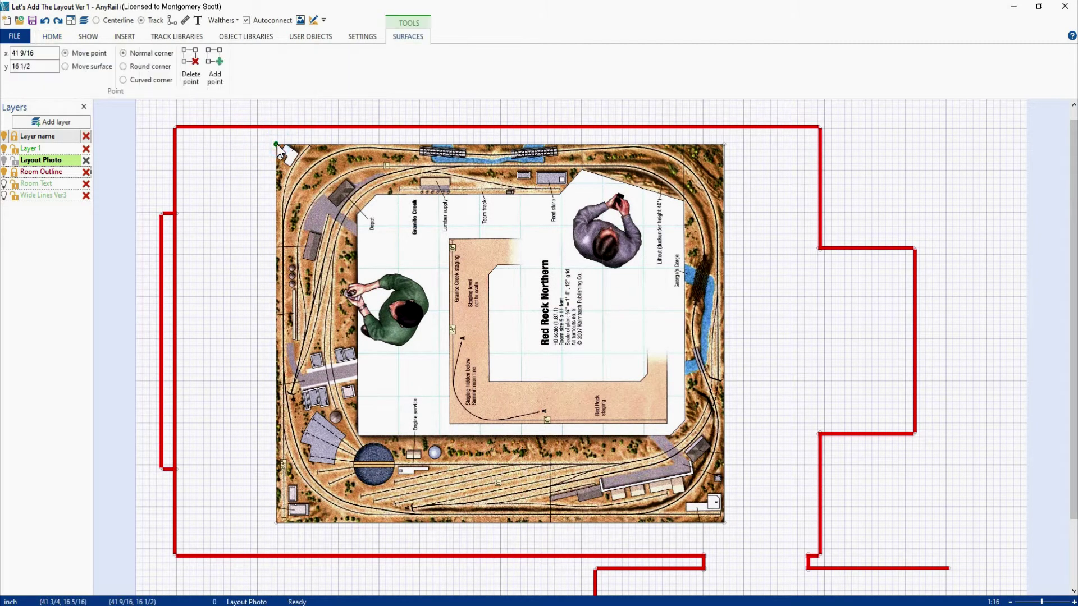
{"action": "left_click", "coordinate": [66, 67]}
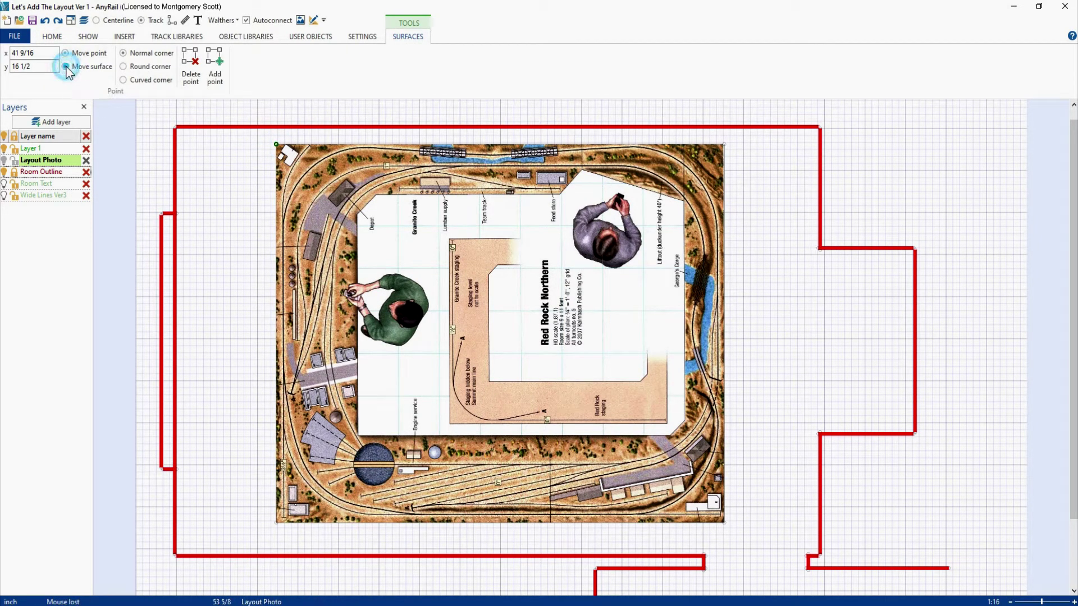
{"action": "left_click", "coordinate": [42, 53]}
Step: Move the whole photo so its top-left corner sits at x 12, y 12, then reselect it
{"action": "type", "text": "12"}
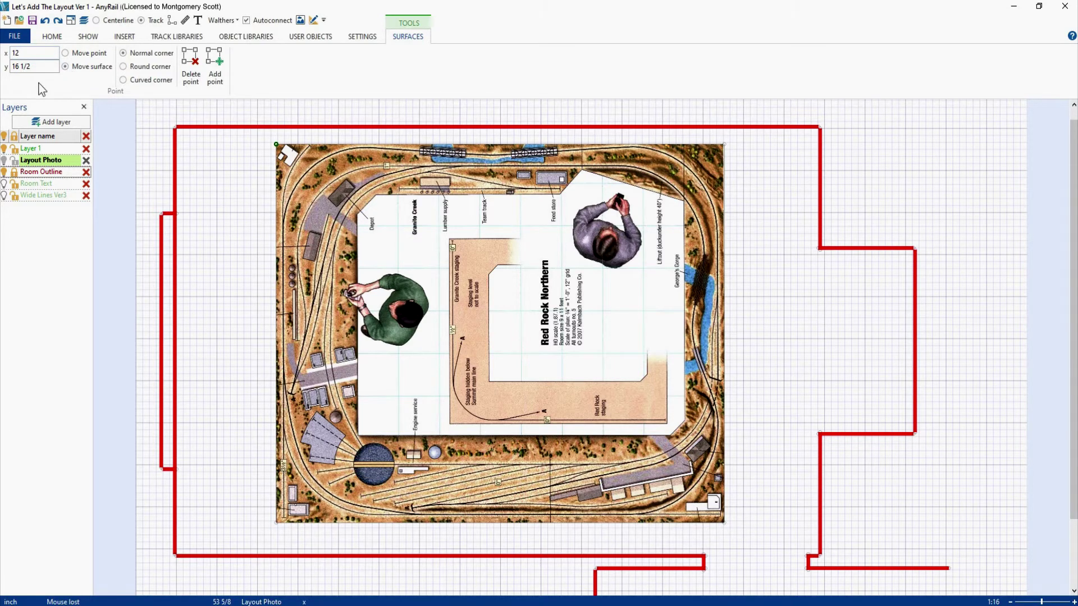
{"action": "key", "text": "Tab"}
{"action": "type", "text": "12"}
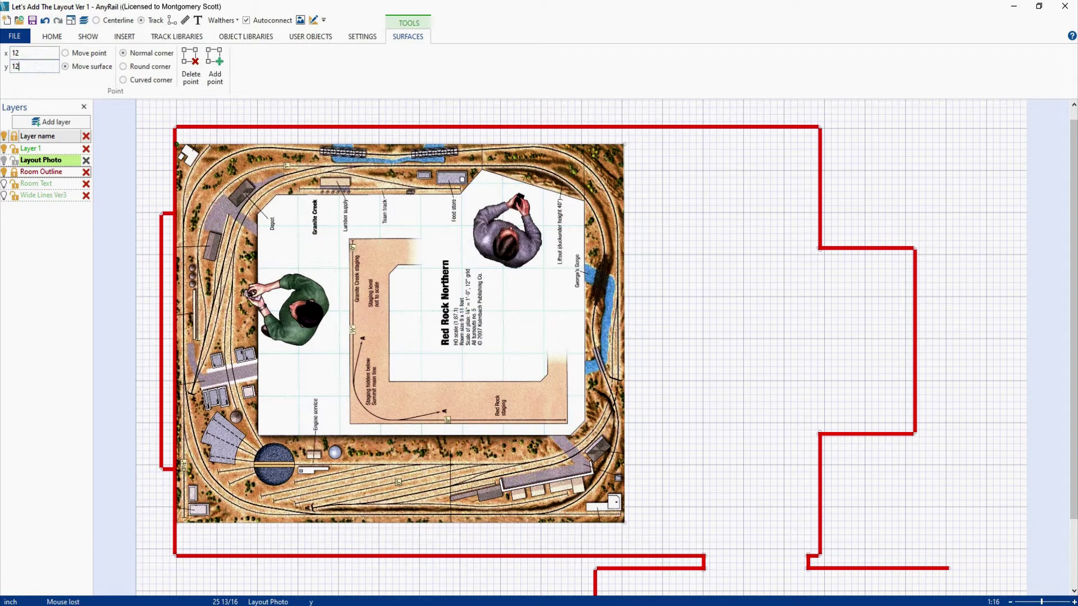
{"action": "key", "text": "Return"}
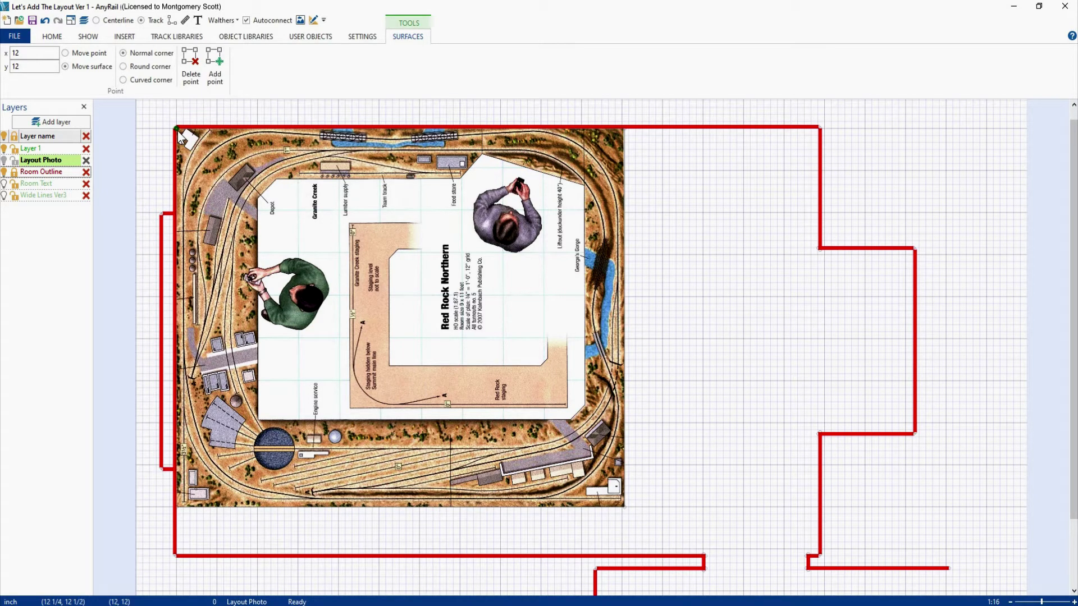
{"action": "left_click_drag", "start_coordinate": [179, 135], "coordinate": [180, 136]}
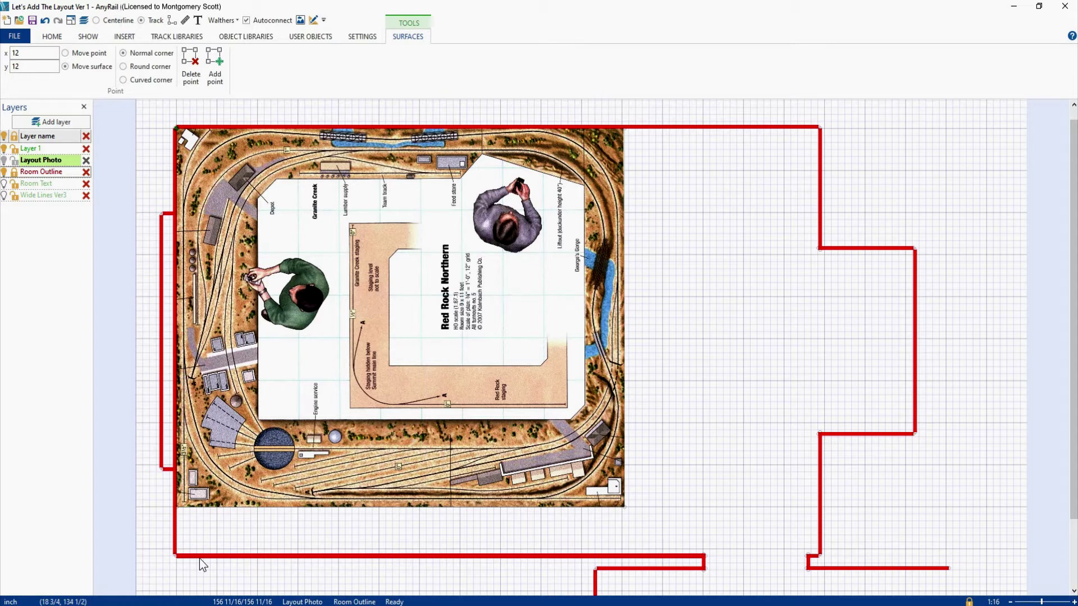
{"action": "left_click", "coordinate": [626, 270]}
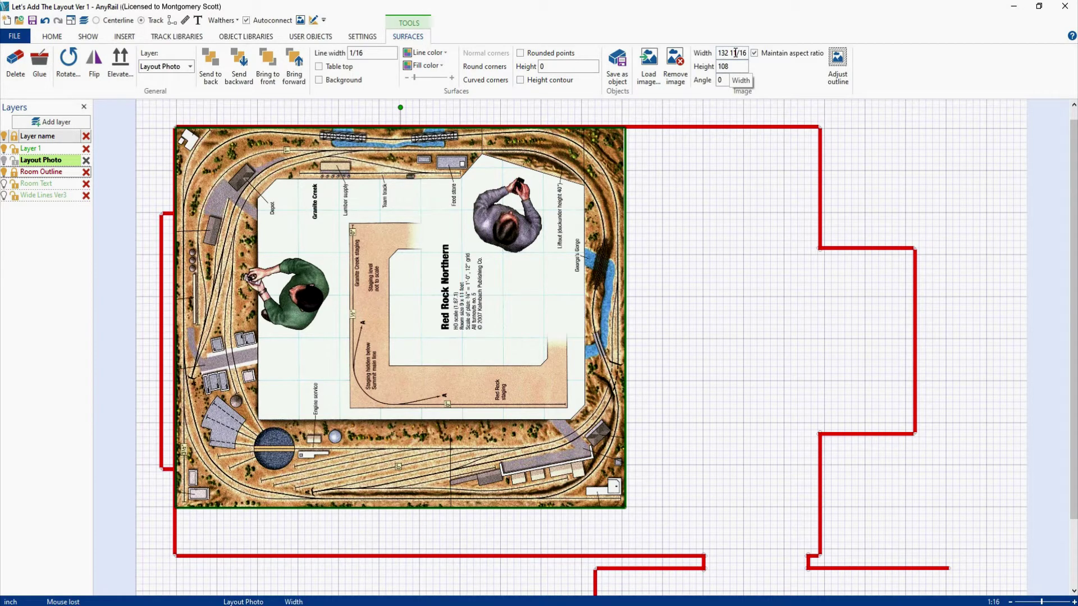
Step: Turn off Maintain aspect ratio, set the photo height to 121.5, and use Adjust outline
{"action": "left_click", "coordinate": [754, 53]}
{"action": "double_click", "coordinate": [734, 66]}
{"action": "type", "text": "121.5"}
{"action": "key", "text": "Return"}
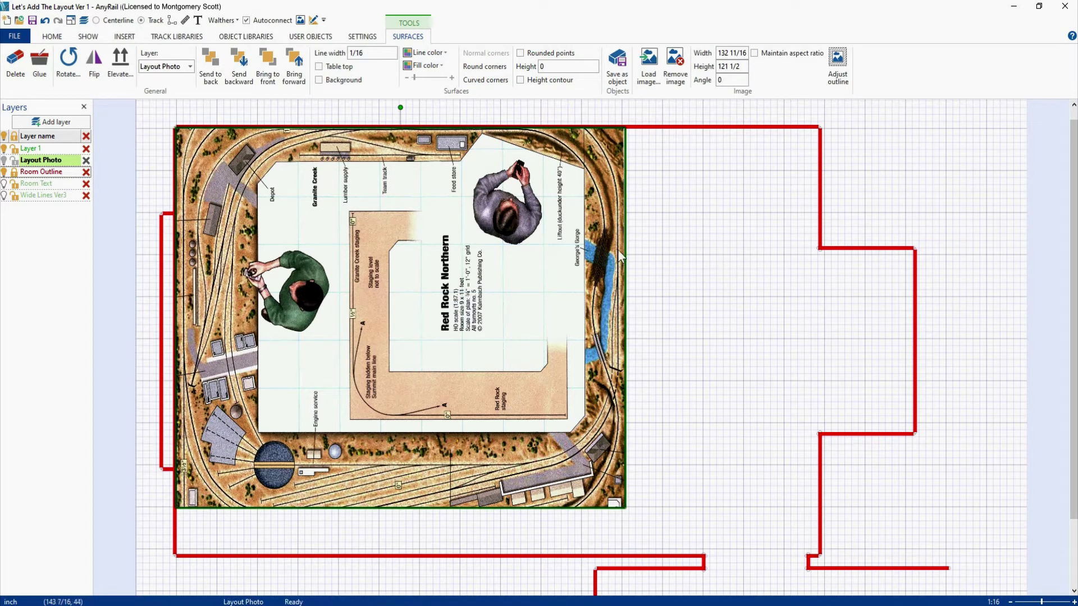
{"action": "left_click", "coordinate": [838, 59]}
{"action": "left_click", "coordinate": [837, 59]}
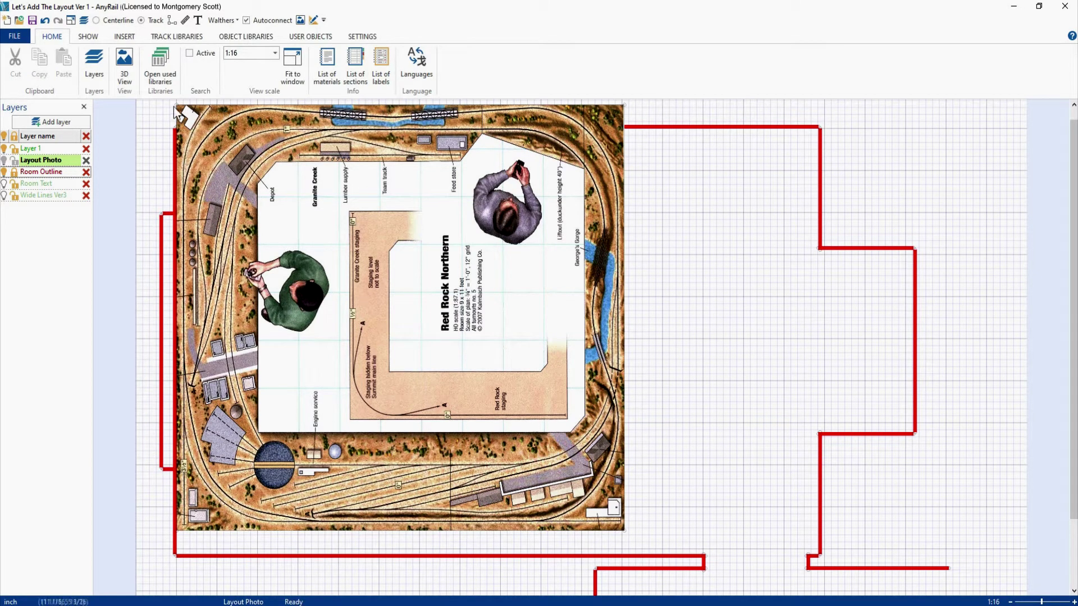
{"action": "left_click_drag", "start_coordinate": [177, 108], "coordinate": [176, 110]}
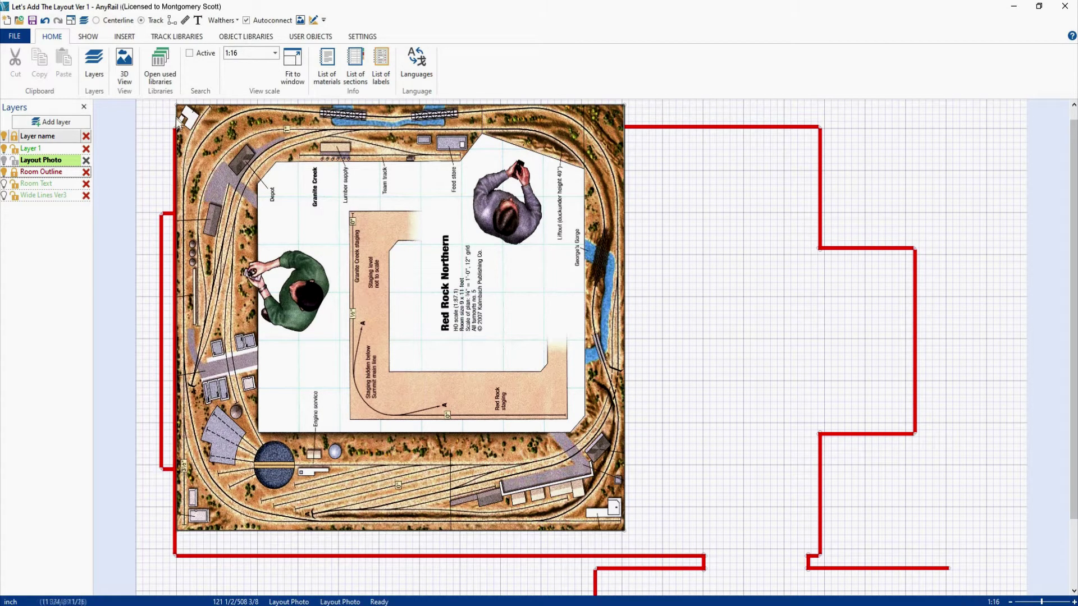
Step: Change the photo's top-left corner y value from 5 1/4 to 12
{"action": "left_click", "coordinate": [176, 106]}
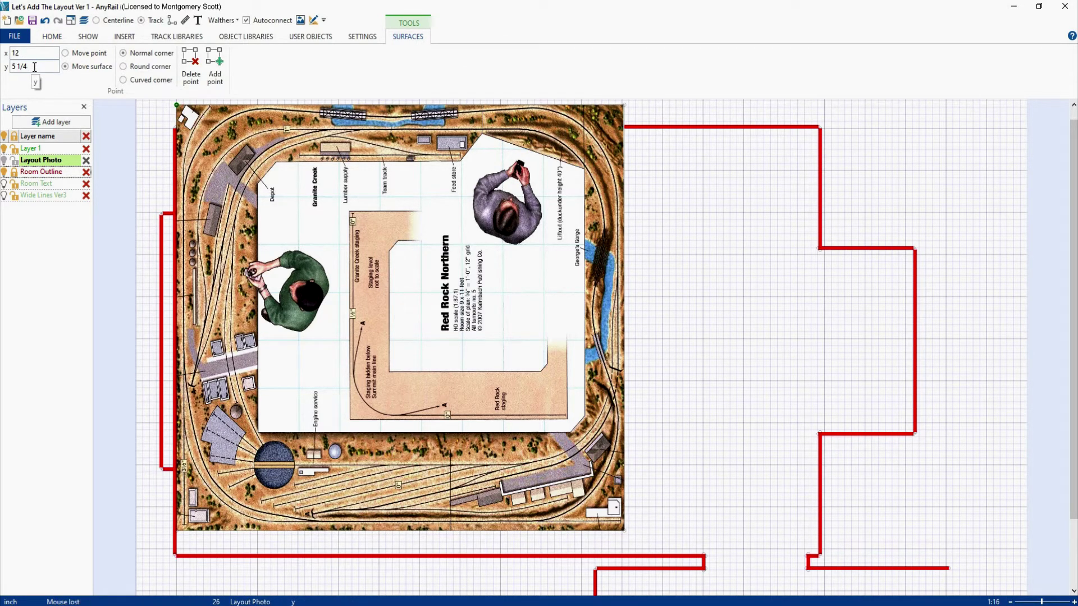
{"action": "left_click", "coordinate": [34, 67]}
{"action": "type", "text": "12"}
{"action": "key", "text": "Return"}
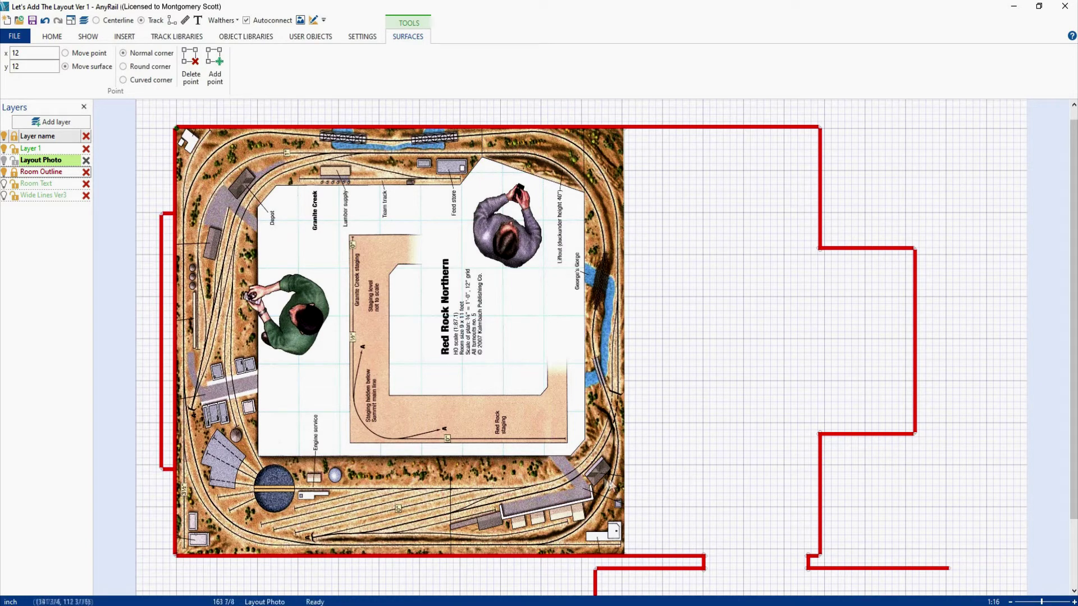
Step: Widen the layout photo to 150 and refit its outline to the new size
{"action": "left_click", "coordinate": [627, 473]}
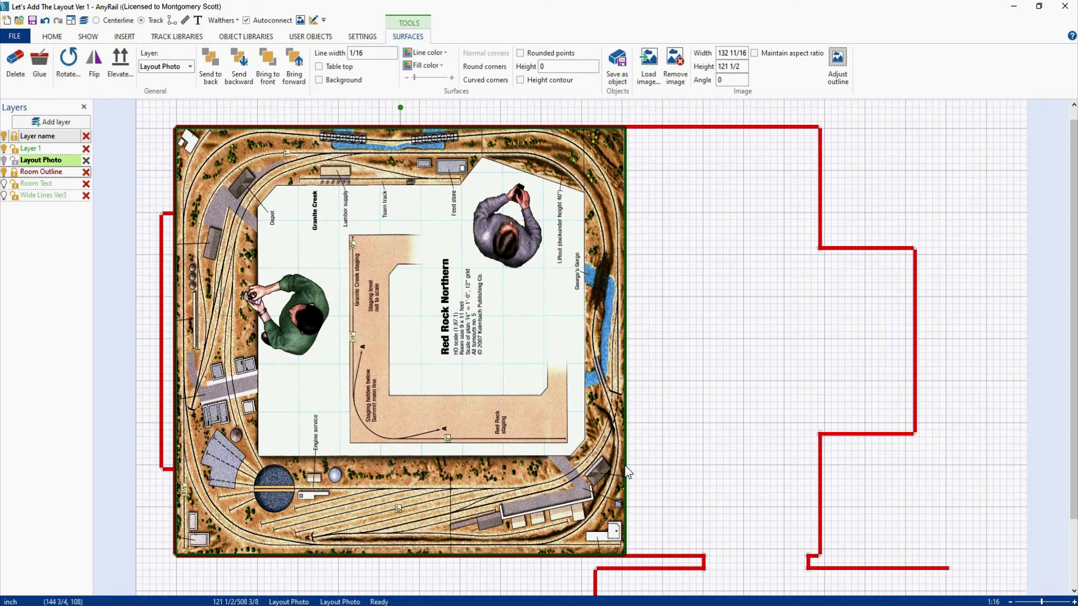
{"action": "left_click", "coordinate": [746, 54]}
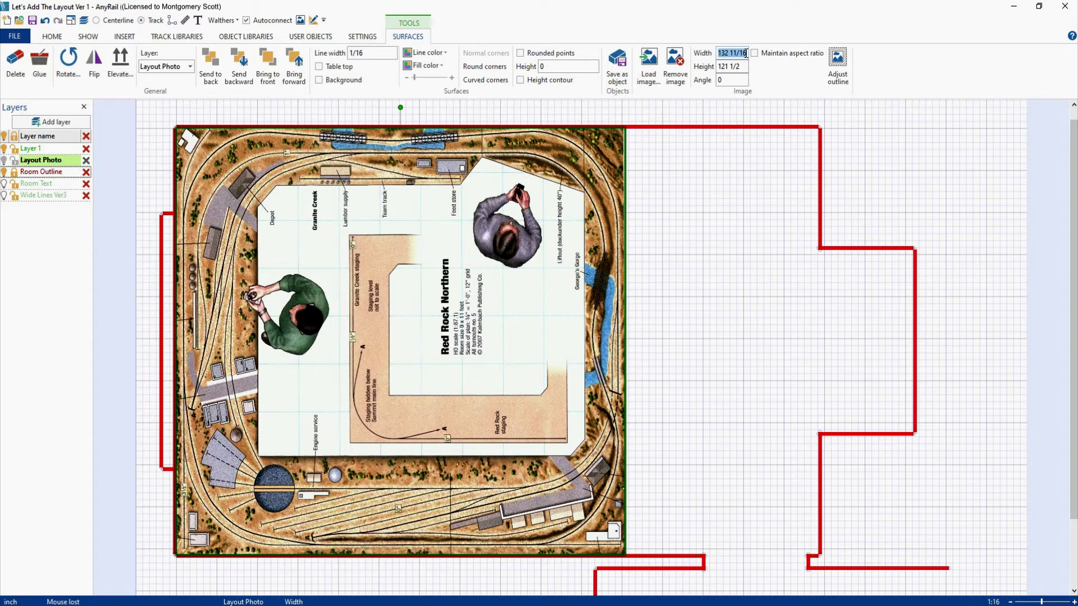
{"action": "type", "text": "150"}
{"action": "key", "text": "Return"}
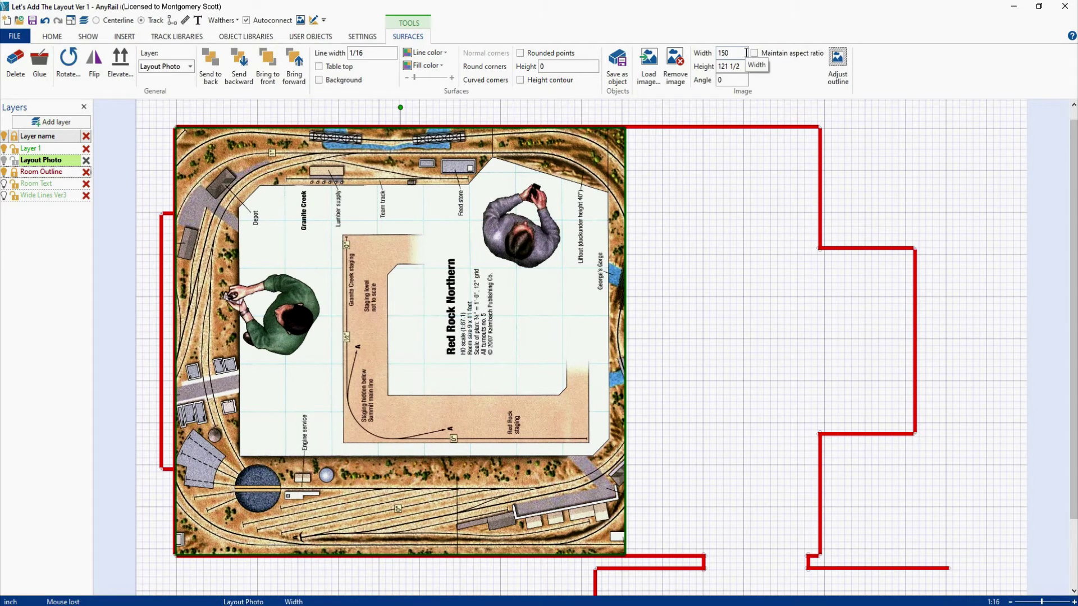
{"action": "left_click", "coordinate": [837, 61]}
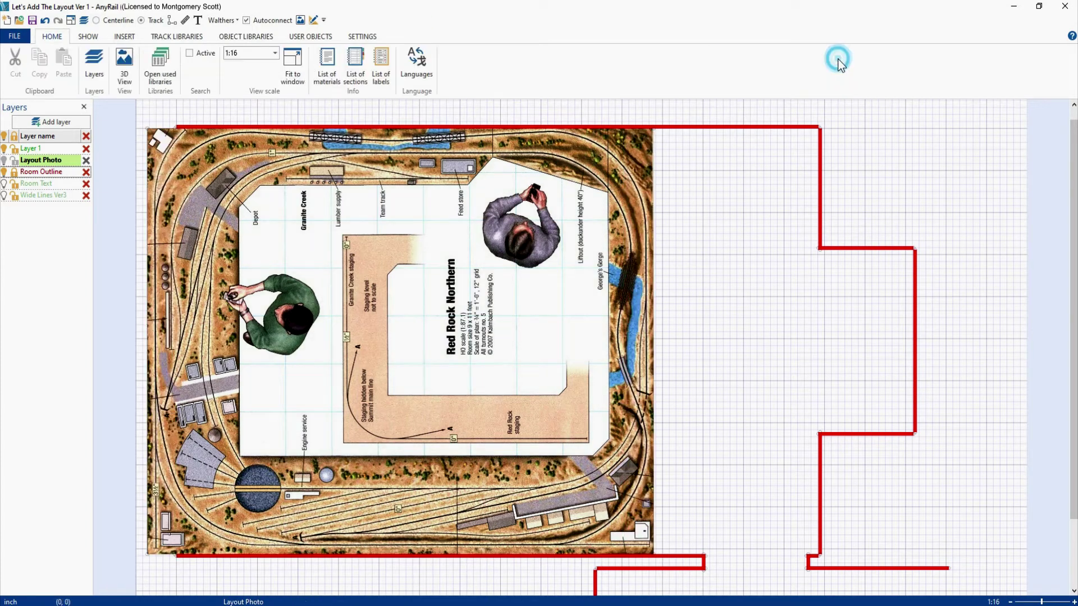
Step: Set the photo's top-left corner x to 12 so it lines up with the red room outline
{"action": "left_click", "coordinate": [148, 133]}
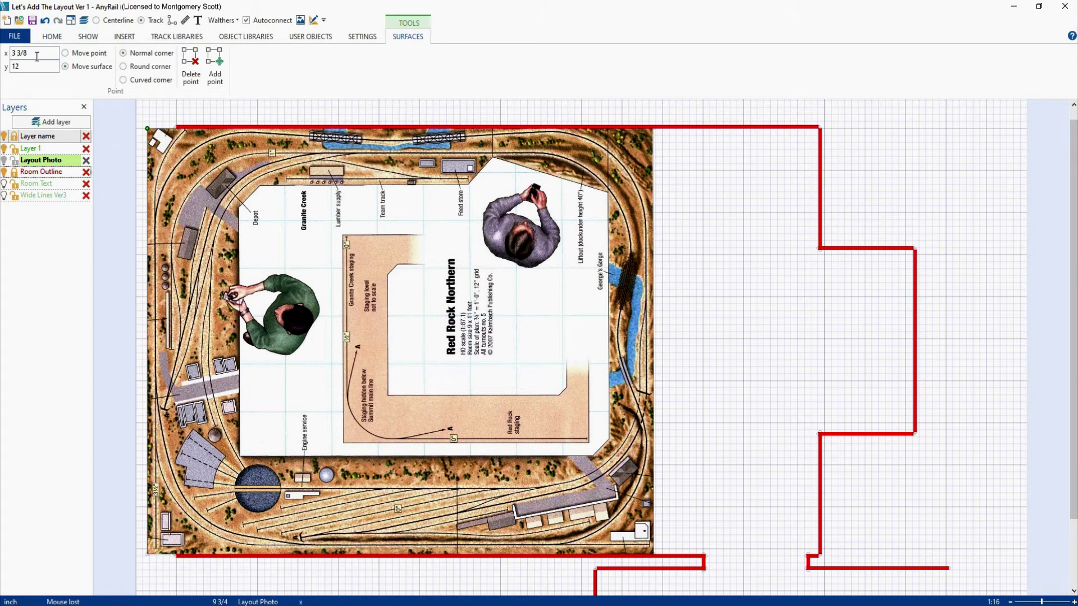
{"action": "left_click", "coordinate": [36, 54]}
{"action": "type", "text": "12"}
{"action": "left_click", "coordinate": [30, 65]}
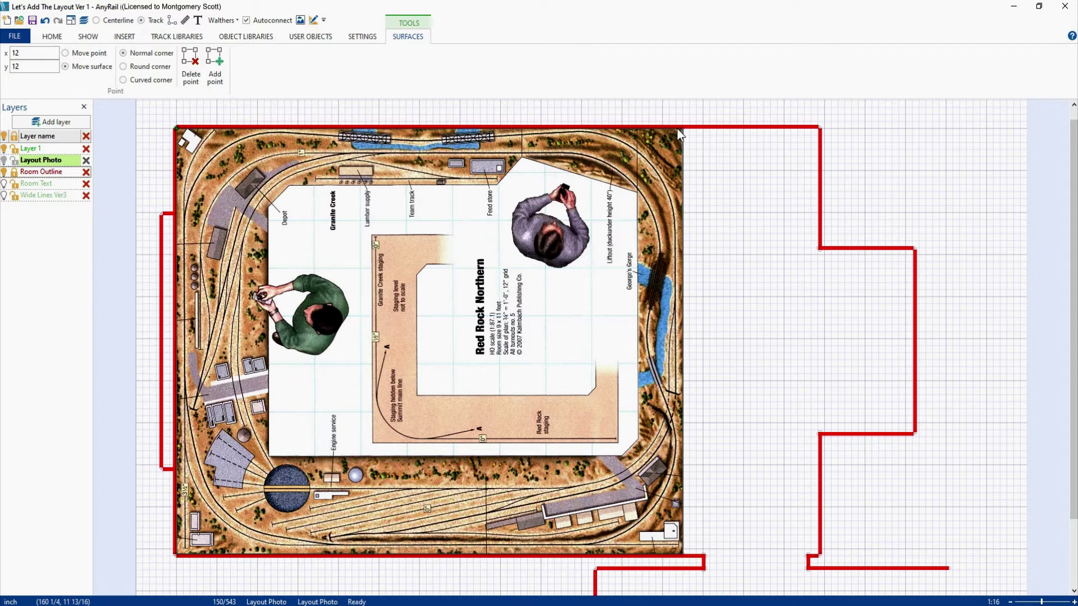
{"action": "left_click", "coordinate": [684, 262]}
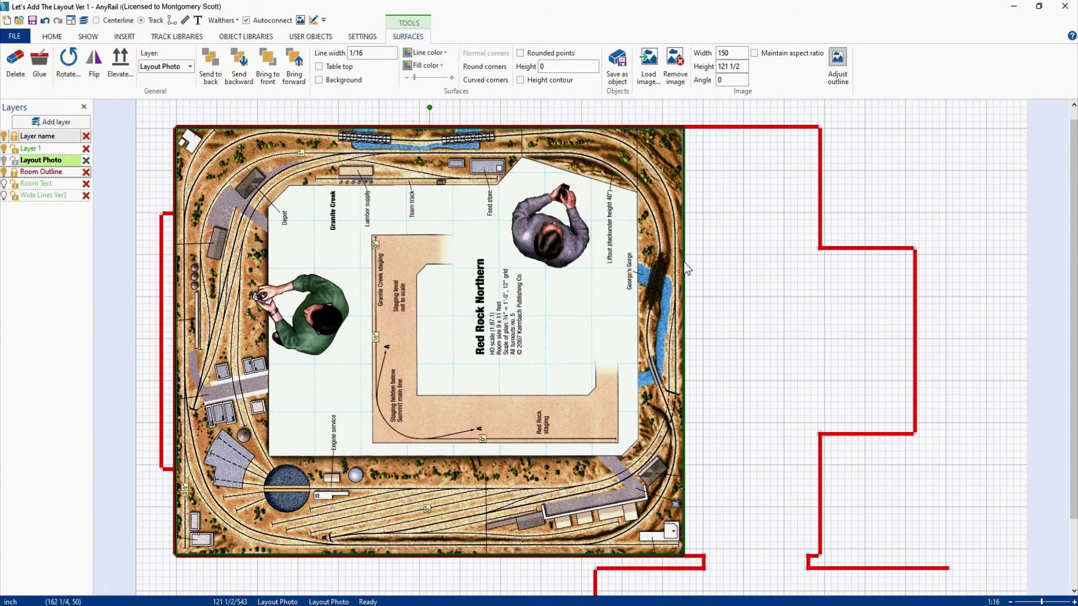
Step: Delete the stretched photo and set a new rectangle size of 150 by 121 1/2
{"action": "key", "text": "Delete"}
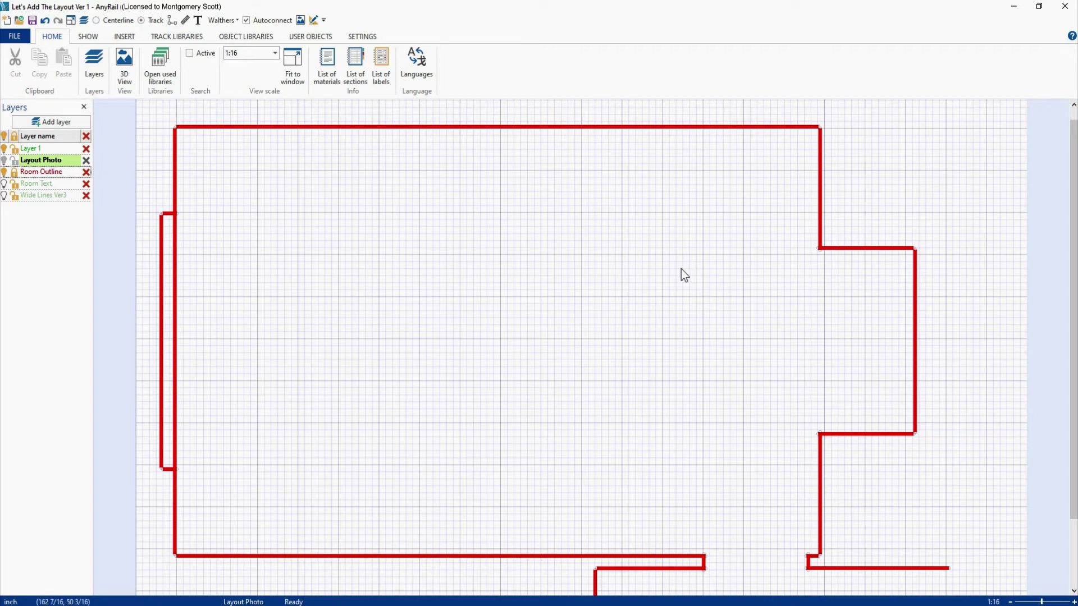
{"action": "left_click", "coordinate": [124, 36]}
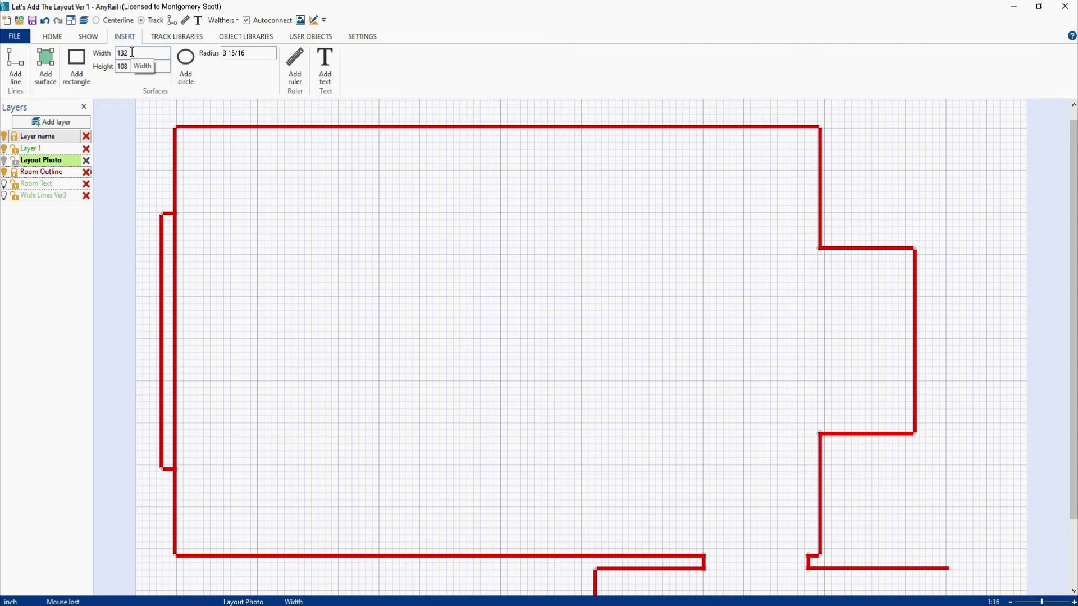
{"action": "double_click", "coordinate": [132, 52]}
{"action": "type", "text": "150"}
{"action": "double_click", "coordinate": [132, 67]}
{"action": "type", "text": "121 1/2"}
Step: Place the grey 150 by 121 1/2 rectangle inside the room outline and select it for an image
{"action": "left_click", "coordinate": [76, 65]}
{"action": "left_click", "coordinate": [497, 329]}
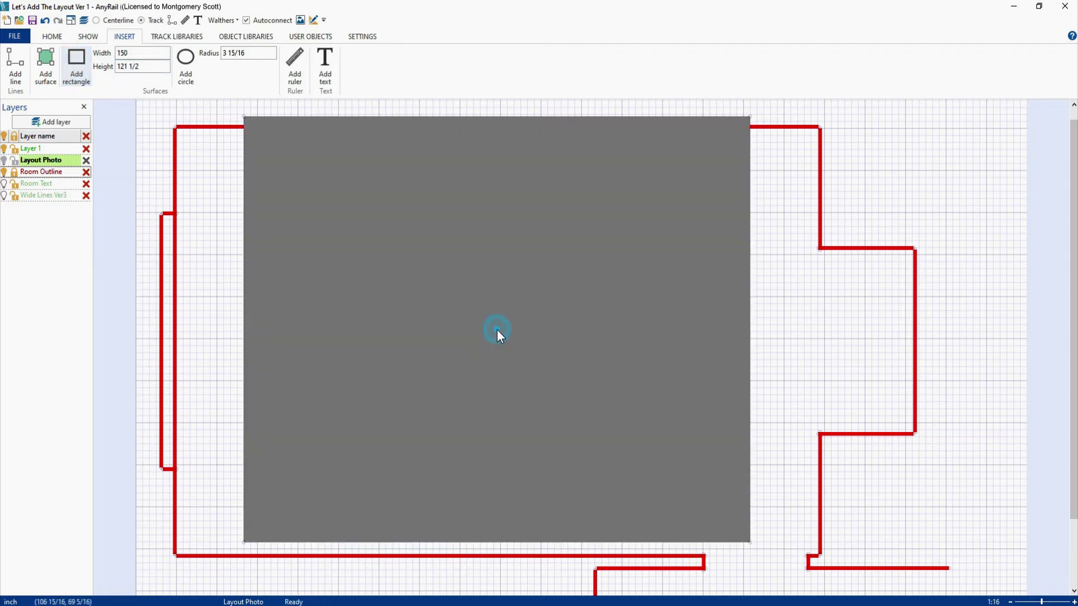
{"action": "left_click", "coordinate": [247, 116]}
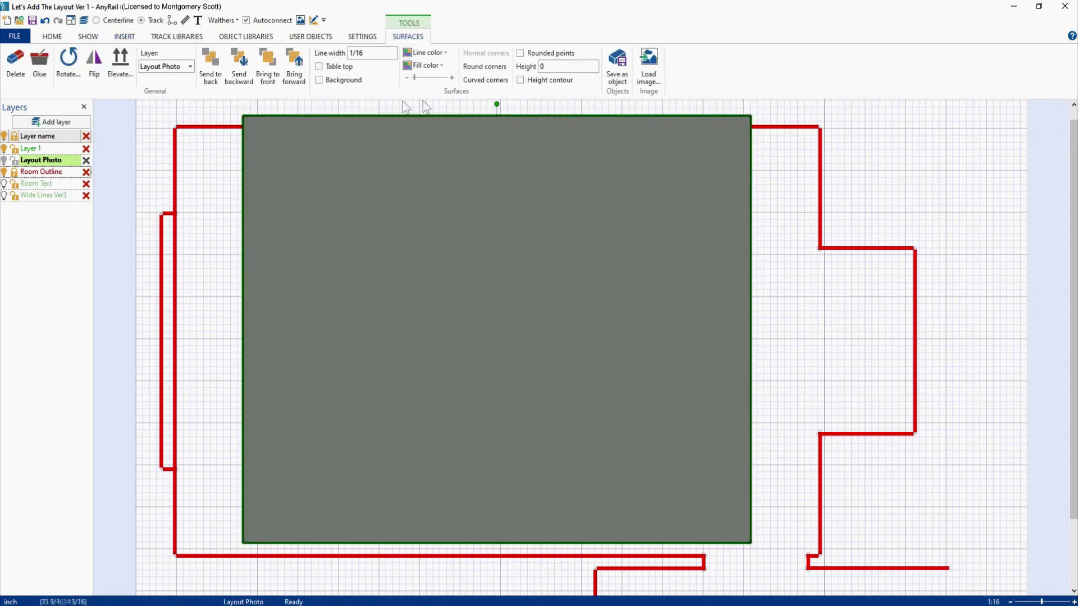
{"action": "left_click", "coordinate": [648, 66]}
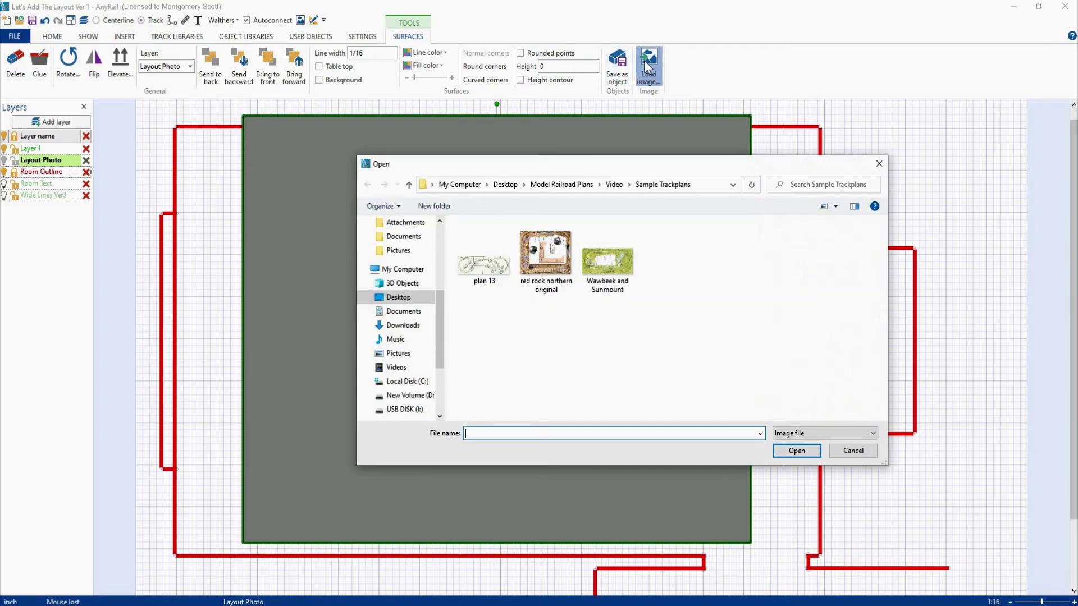
Step: Load the red rock northern original plan into the rectangle and move its top-left corner to 12, 12
{"action": "left_click", "coordinate": [548, 255]}
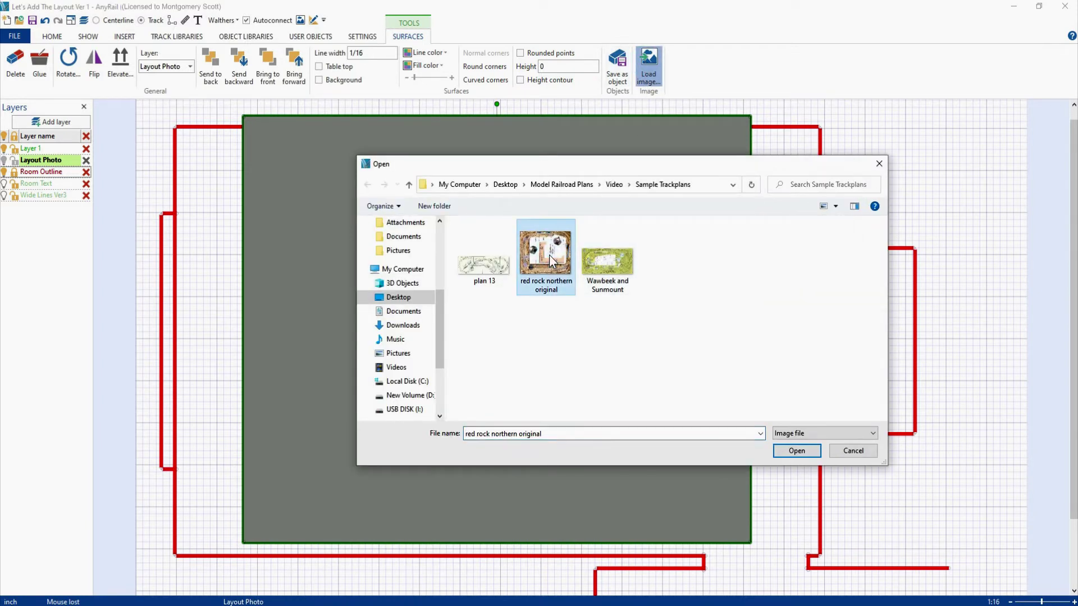
{"action": "left_click", "coordinate": [789, 454]}
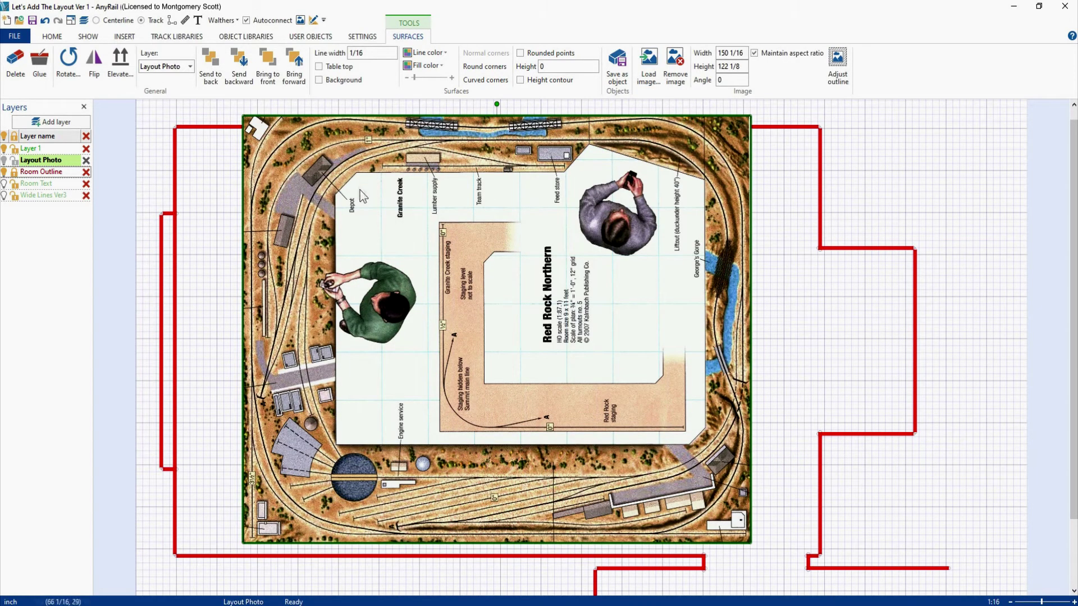
{"action": "left_click", "coordinate": [245, 117]}
{"action": "left_click", "coordinate": [40, 52]}
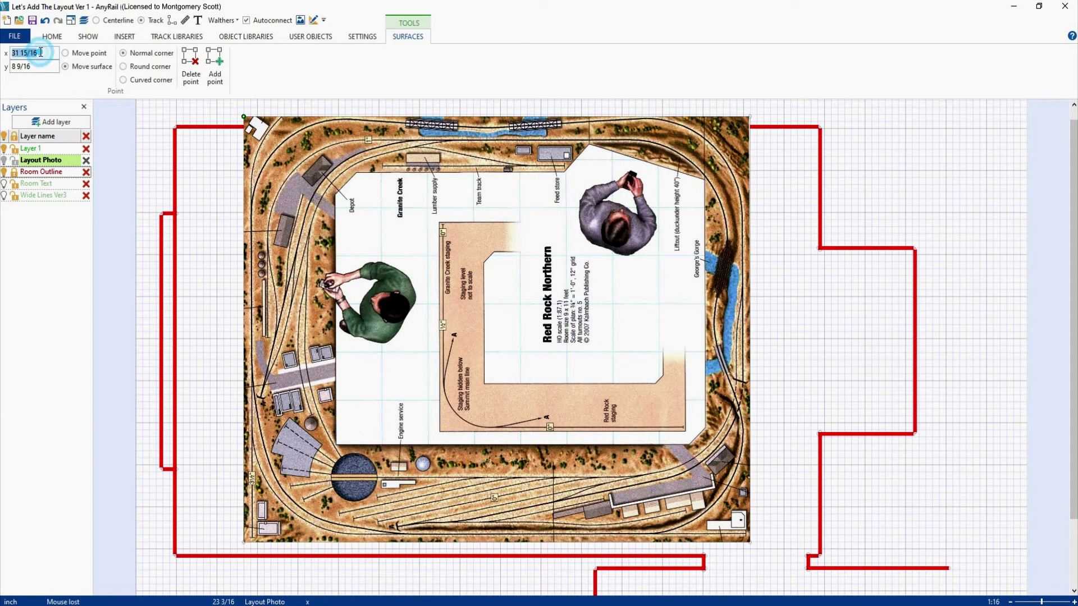
{"action": "type", "text": "12"}
{"action": "key", "text": "Tab"}
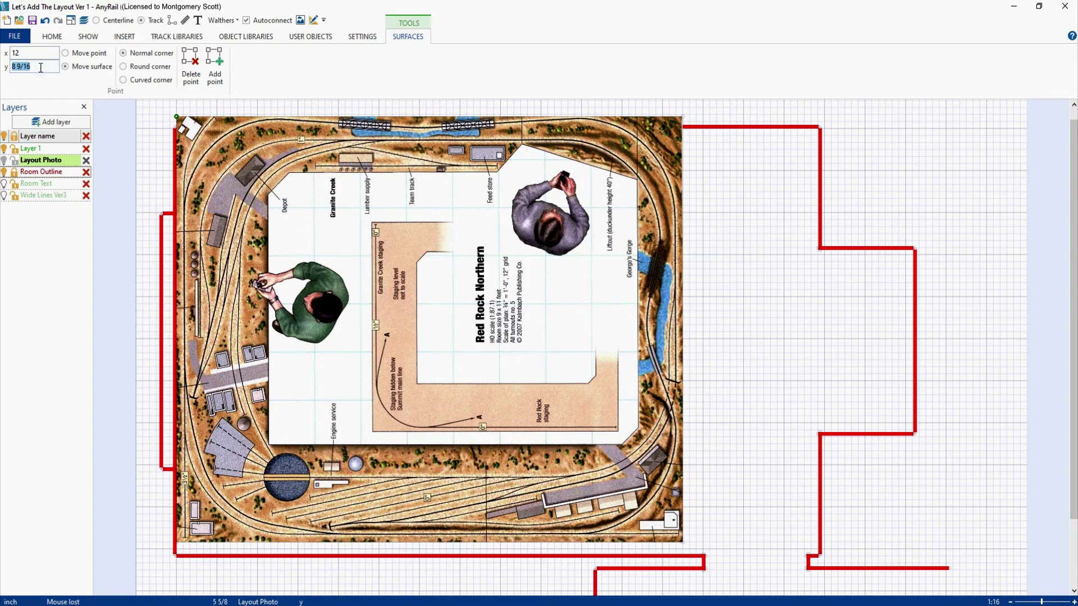
{"action": "type", "text": "12"}
{"action": "key", "text": "Return"}
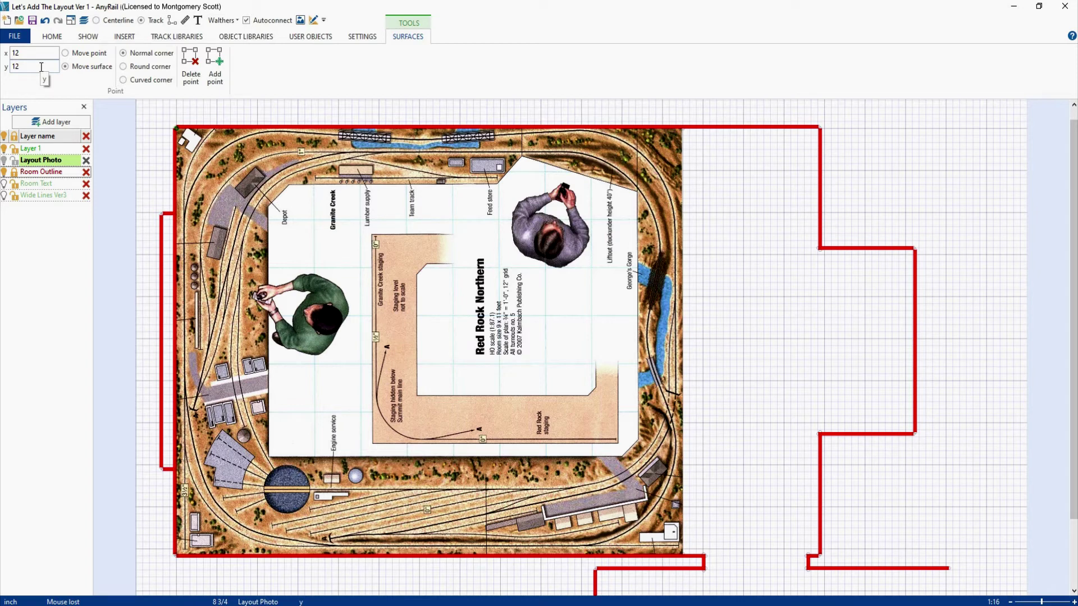
Step: Select the Red Rock Northern image to show its 150 1/16 by 122 1/8 size
{"action": "left_click", "coordinate": [127, 37]}
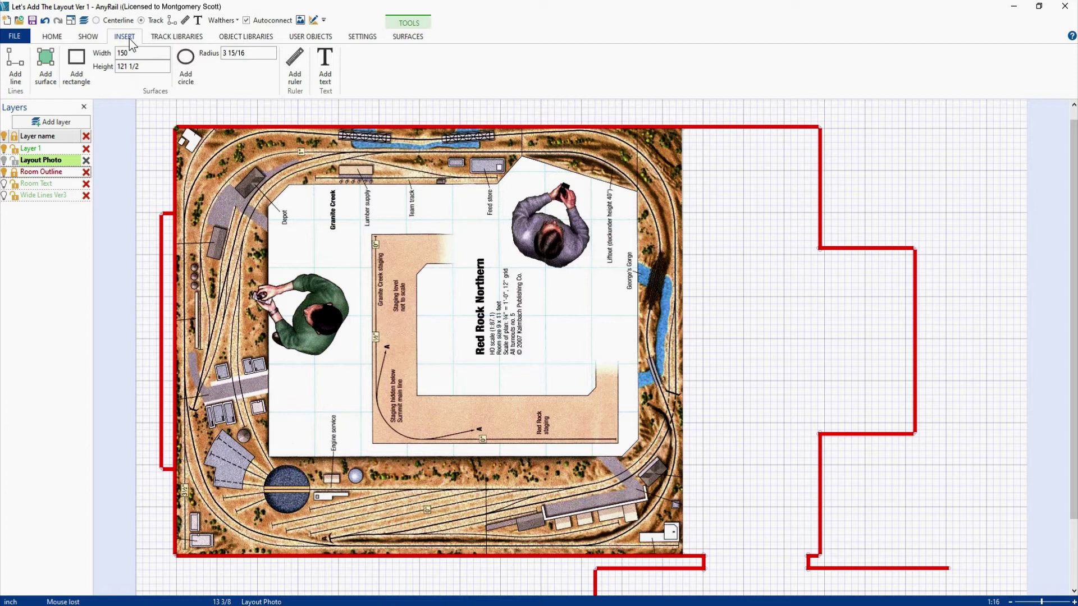
{"action": "left_click", "coordinate": [683, 243]}
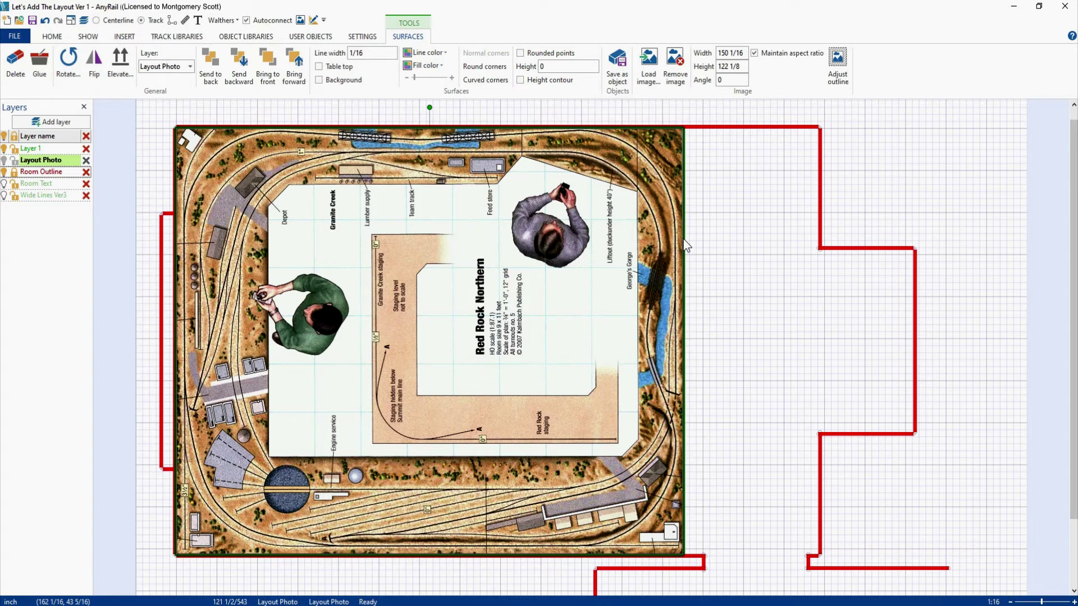
{"action": "left_click", "coordinate": [676, 62]}
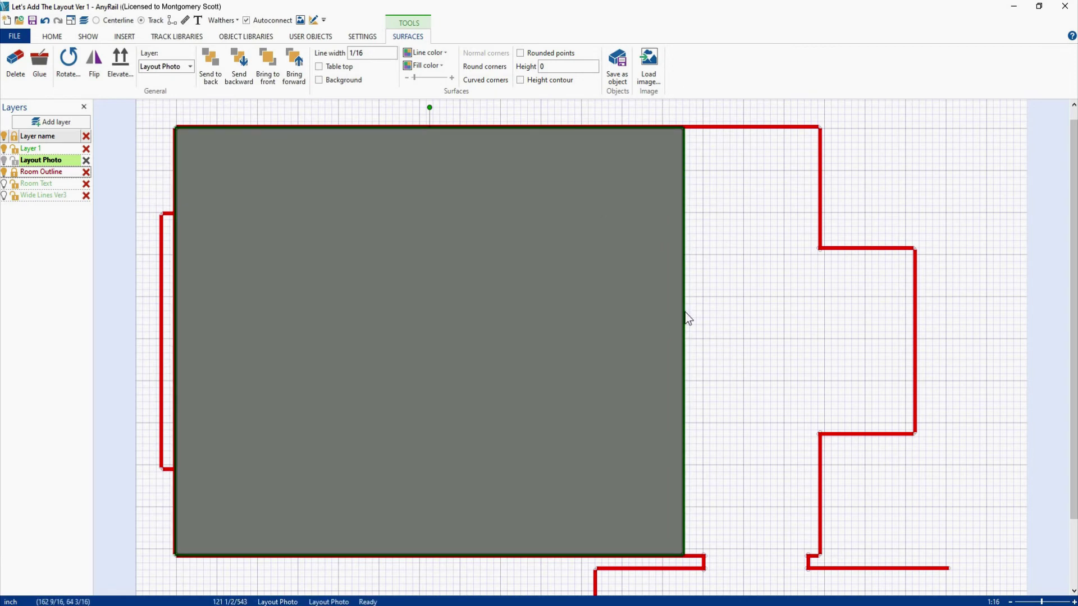
{"action": "key", "text": "ctrl+z"}
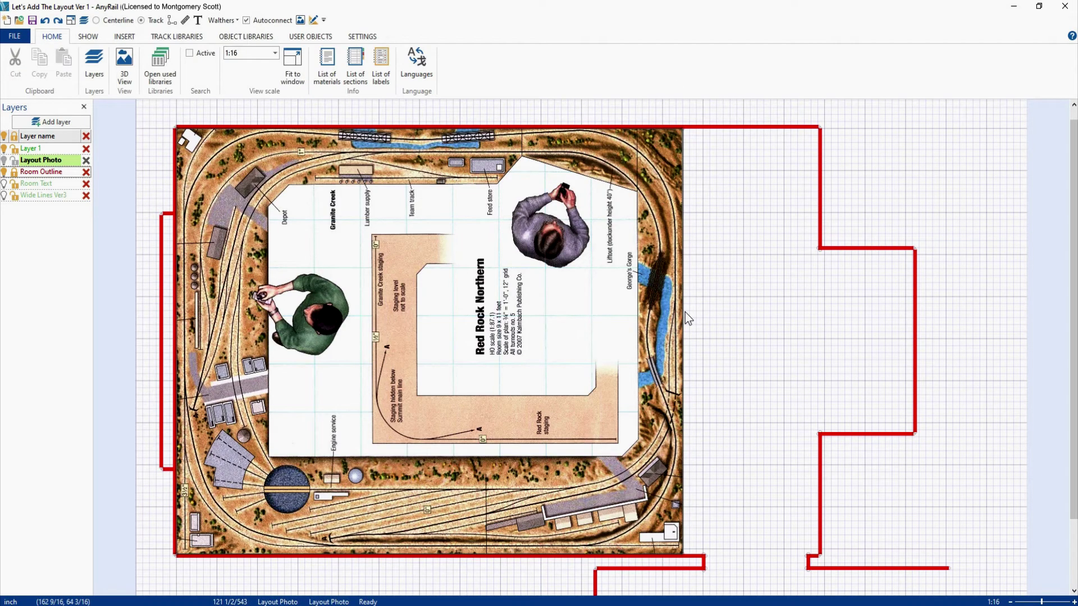
{"action": "left_click", "coordinate": [683, 297]}
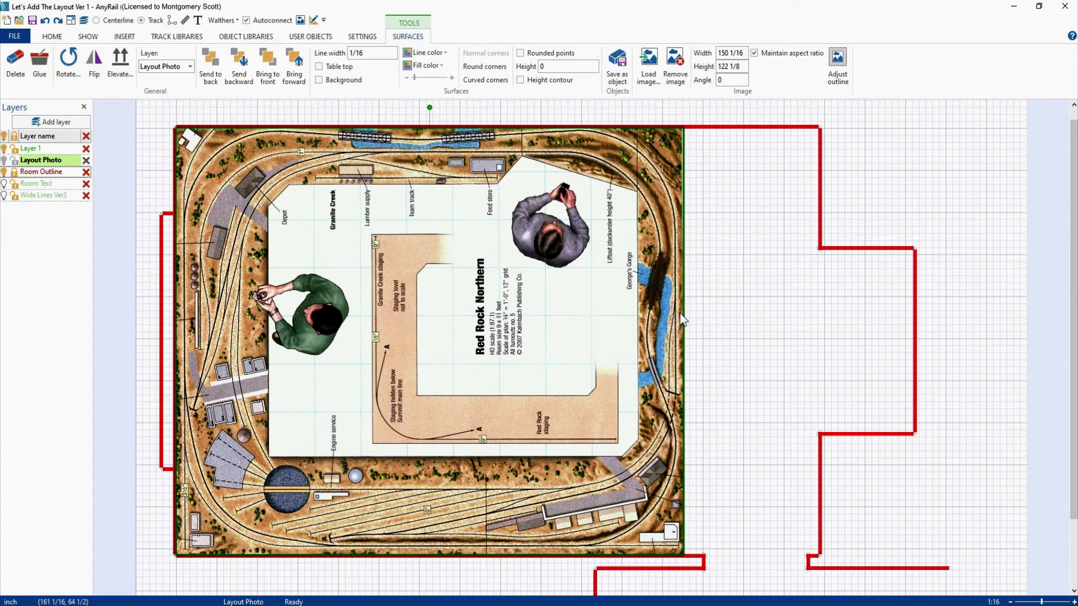
{"action": "left_click", "coordinate": [95, 66]}
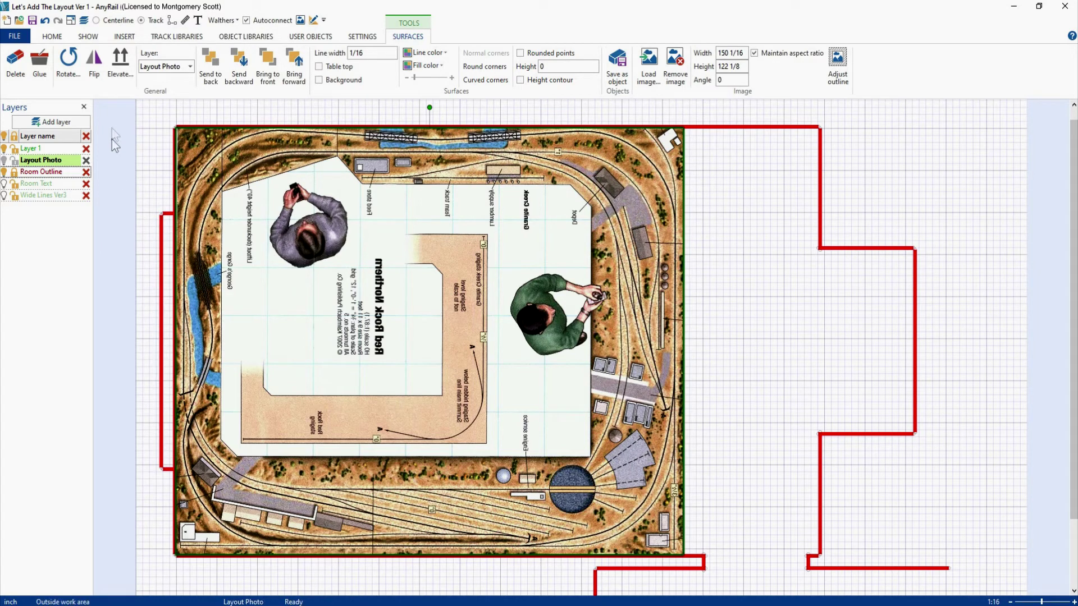
{"action": "left_click", "coordinate": [96, 68]}
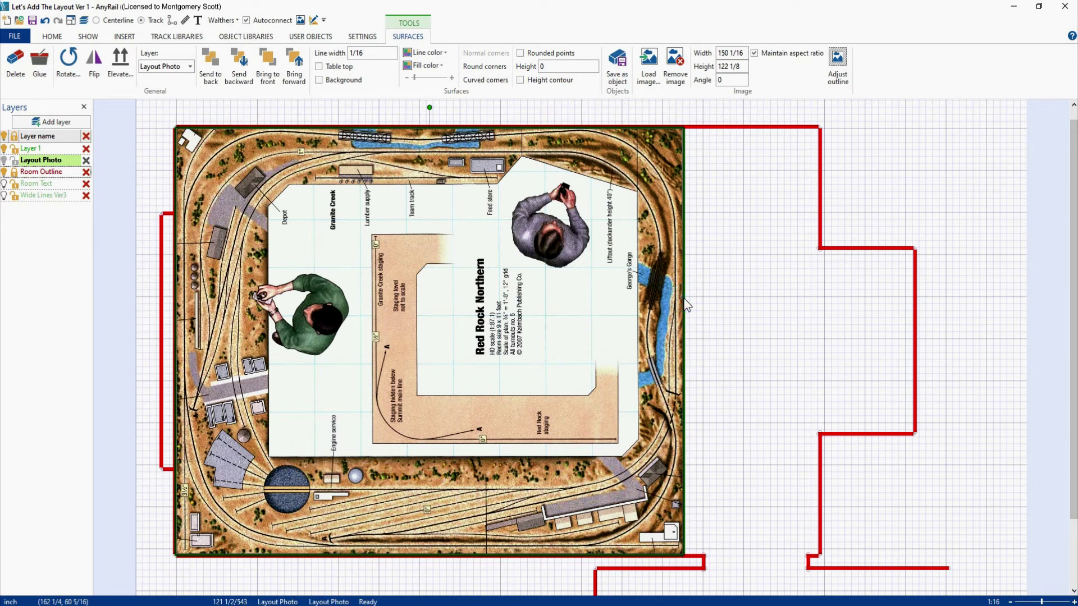
{"action": "key", "text": "Delete"}
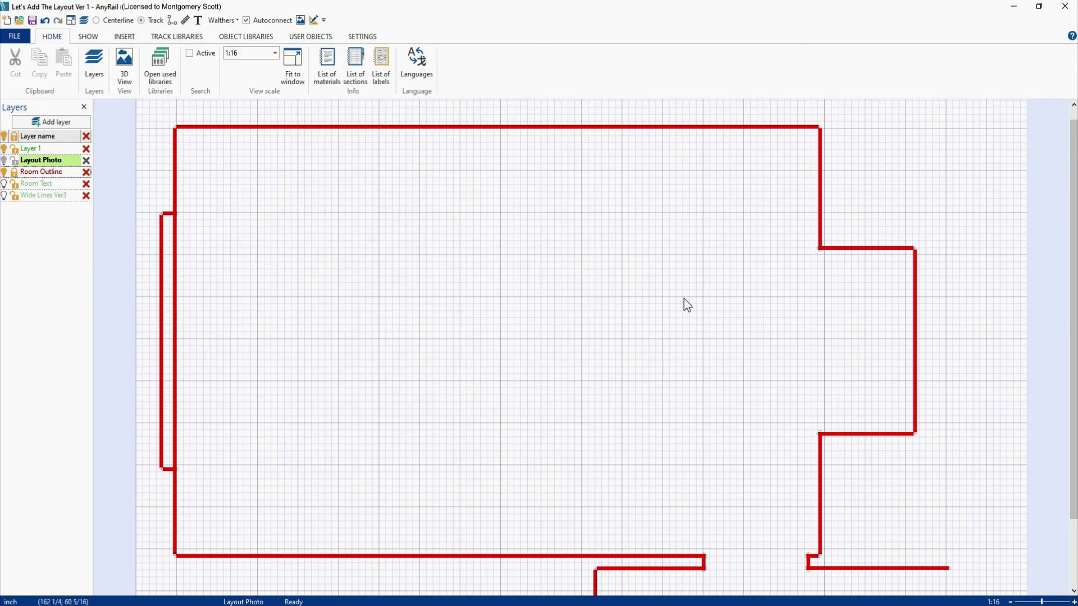
Step: Add a grey 96 by 48 rectangle and drag it up-left inside the room outline
{"action": "left_click", "coordinate": [124, 37]}
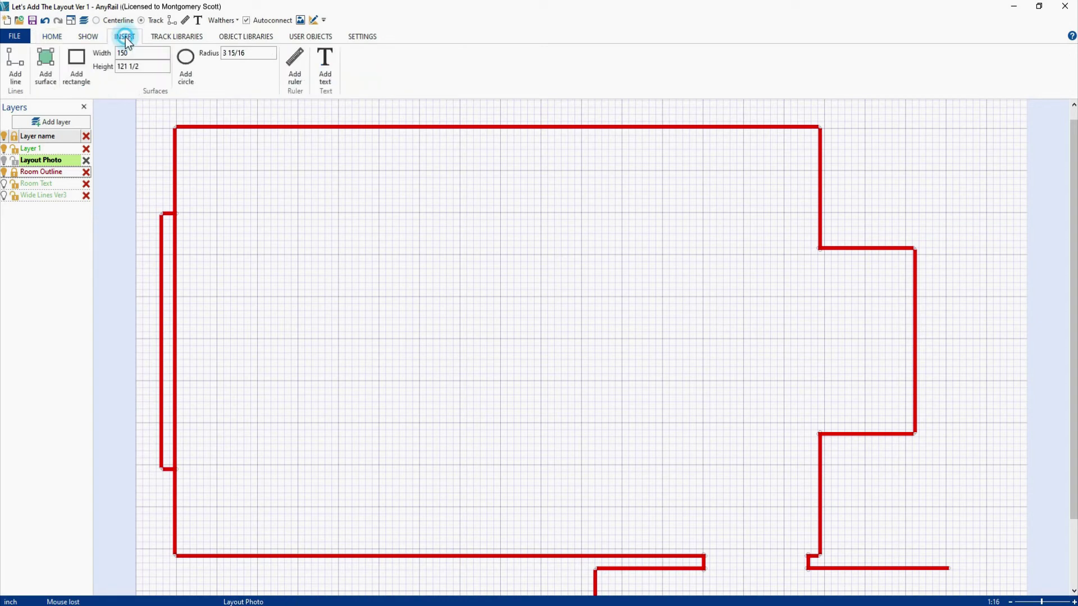
{"action": "left_click", "coordinate": [133, 53]}
{"action": "type", "text": "96"}
{"action": "left_click", "coordinate": [140, 66]}
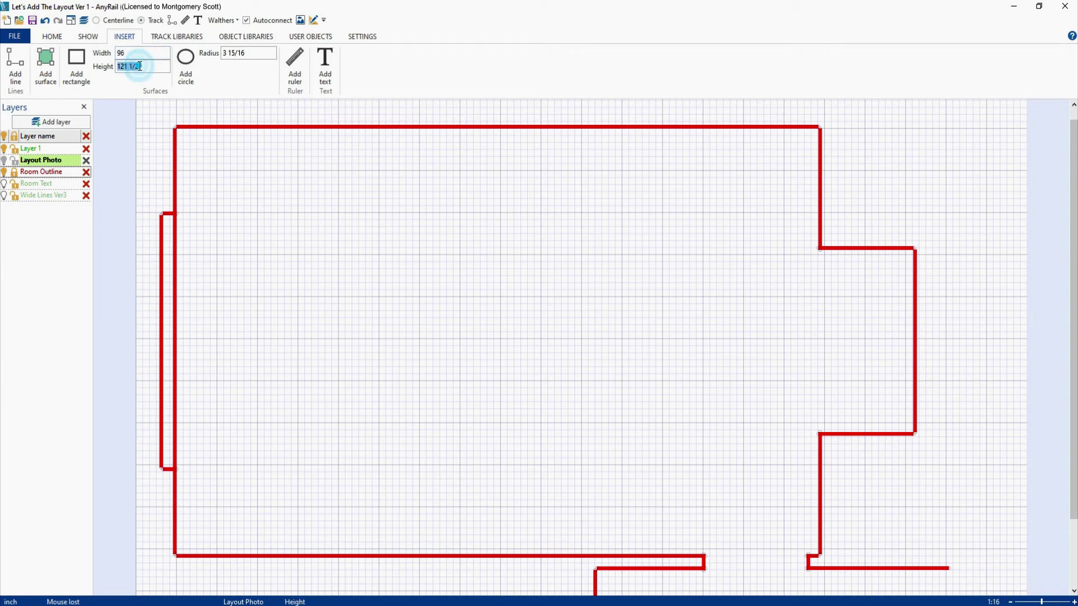
{"action": "type", "text": "48"}
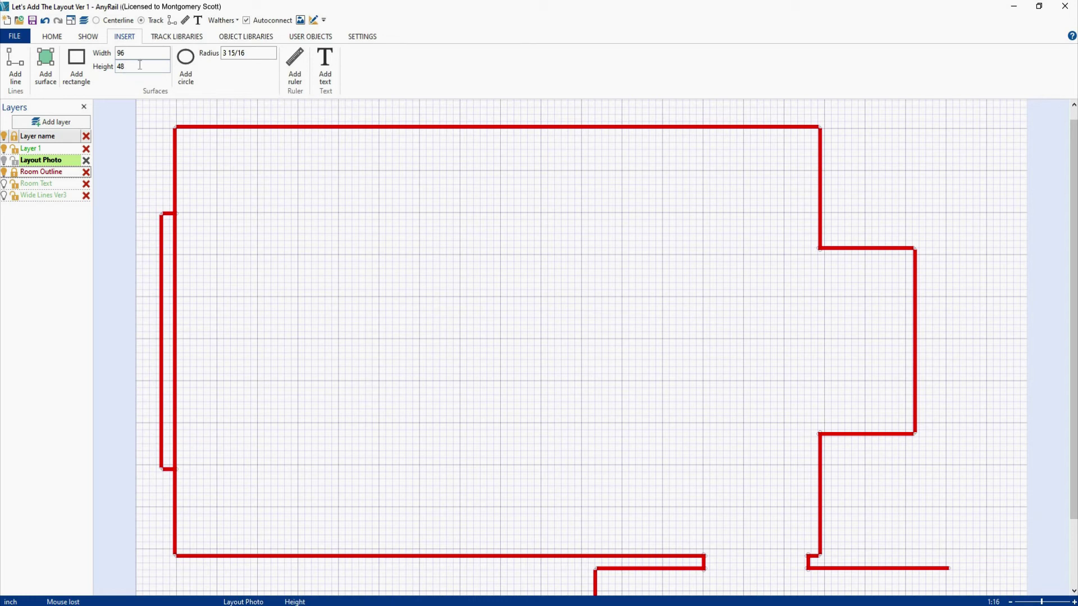
{"action": "left_click", "coordinate": [75, 59]}
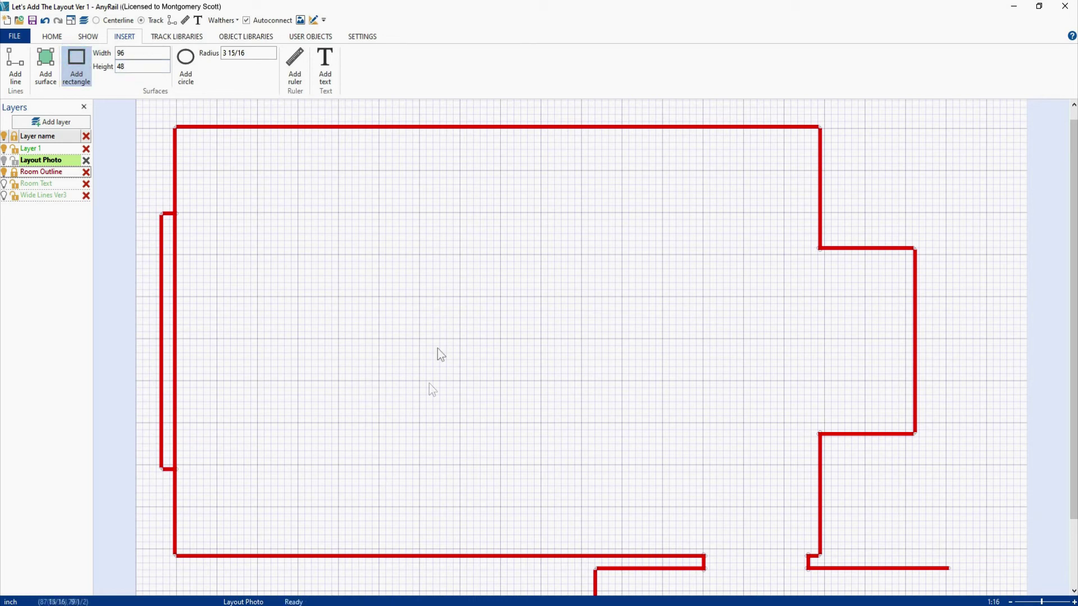
{"action": "left_click", "coordinate": [477, 321]}
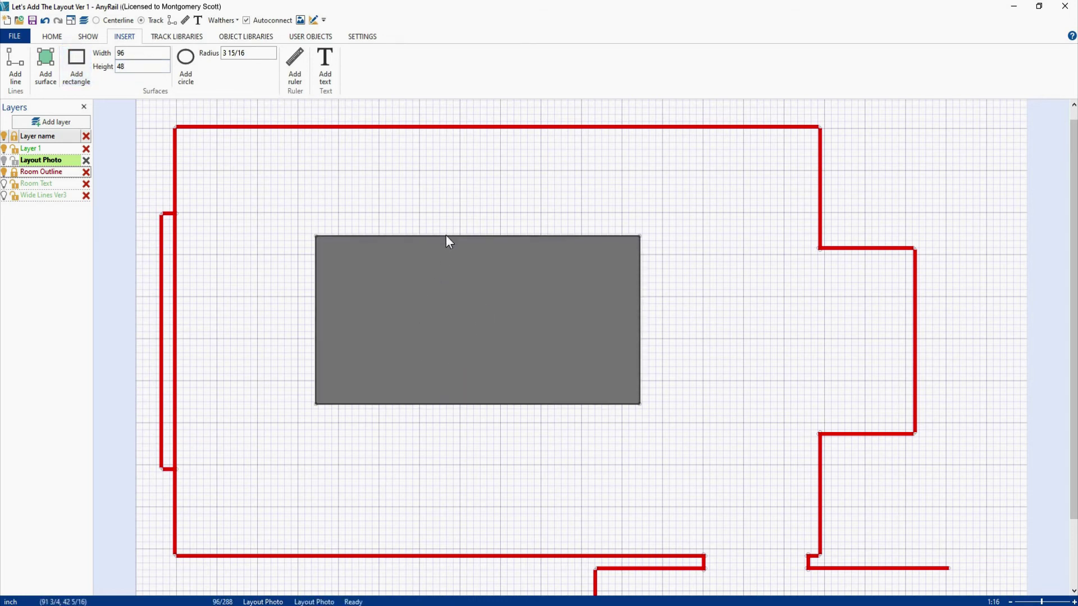
{"action": "left_click_drag", "start_coordinate": [446, 236], "coordinate": [450, 174]}
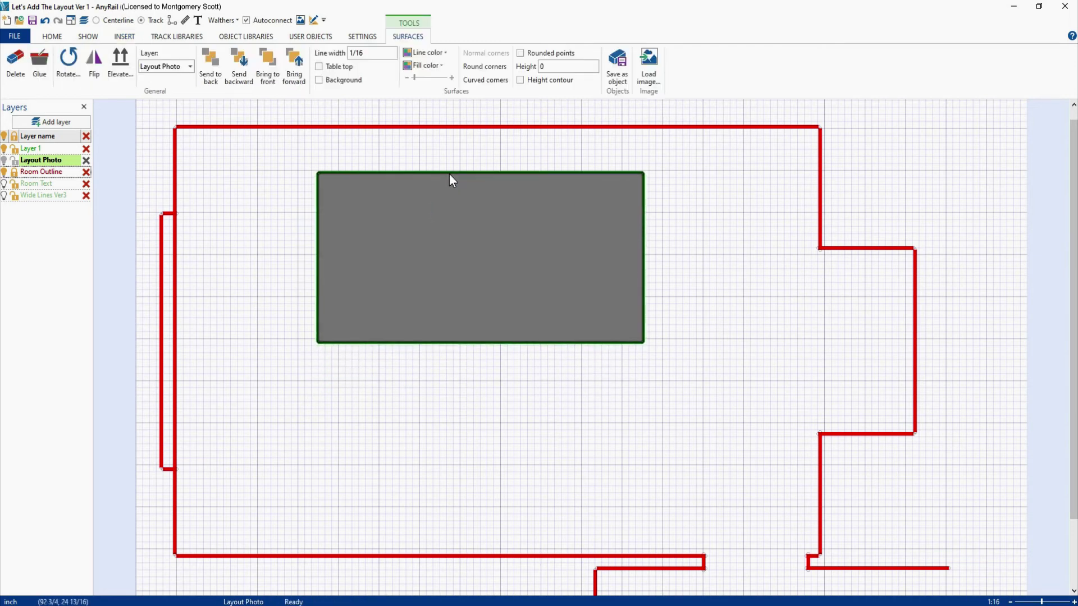
Step: Load the plan 13 image into the rectangle, giving 139 13/16 by 48 1/16 inches
{"action": "left_click", "coordinate": [644, 66]}
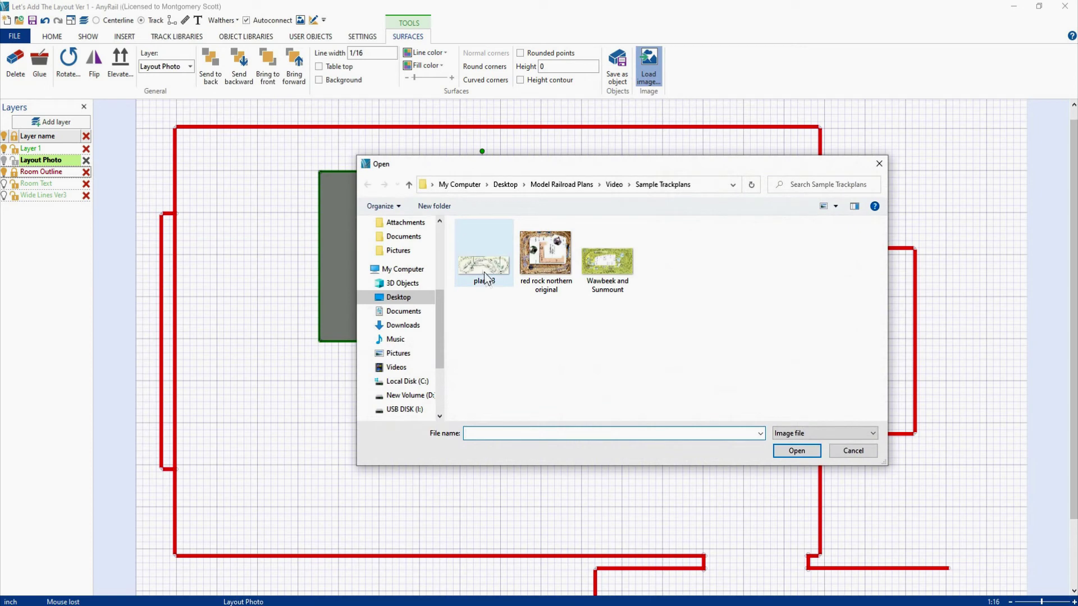
{"action": "left_click", "coordinate": [481, 264]}
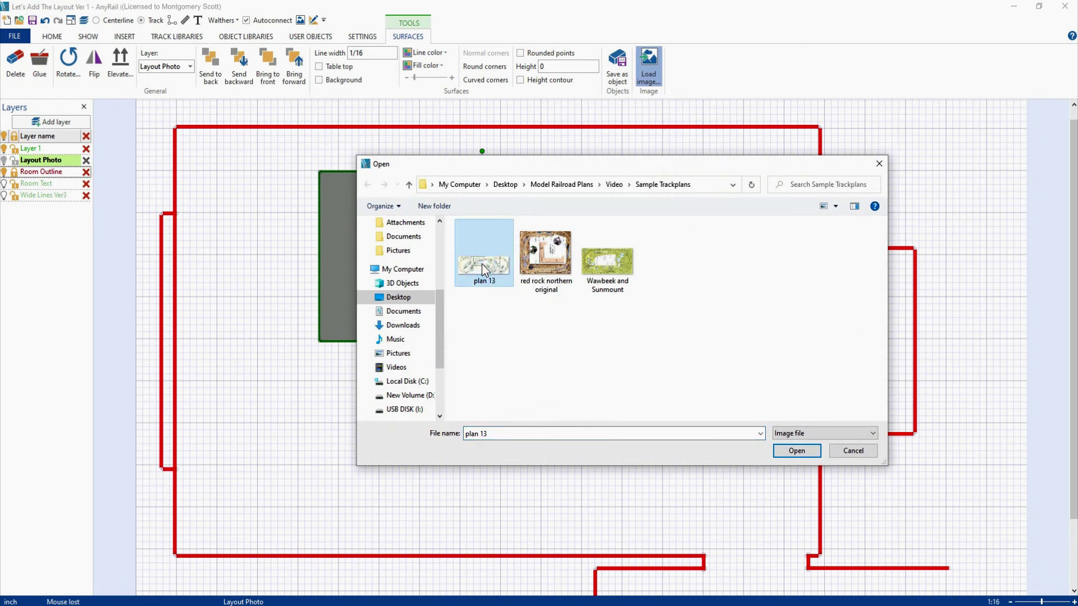
{"action": "left_click", "coordinate": [797, 450]}
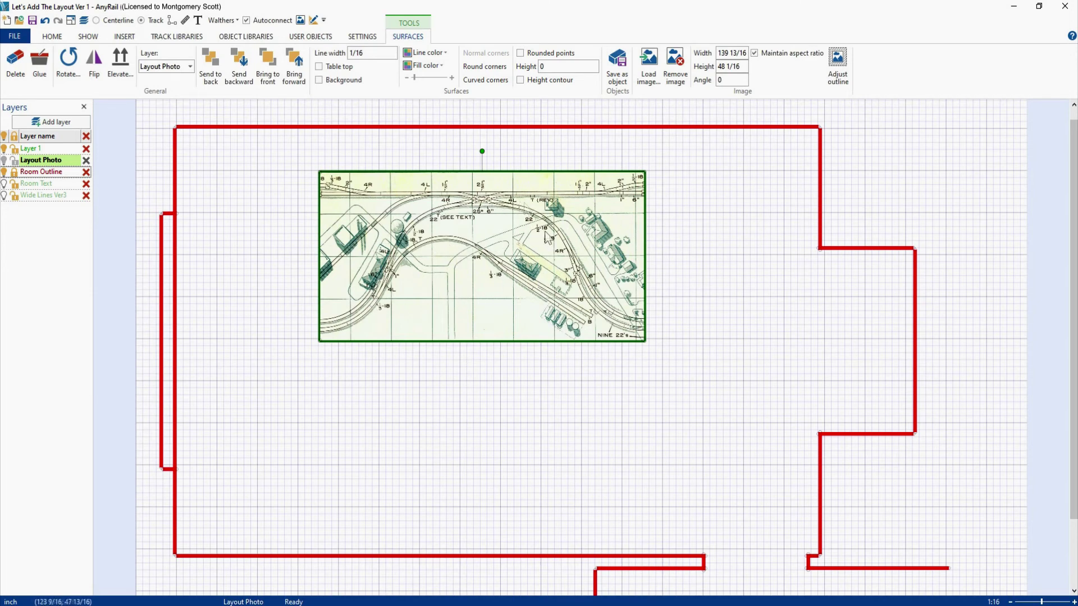
Step: Refit the outline to show the whole plan 13 image and nudge it up-left
{"action": "left_click", "coordinate": [837, 63]}
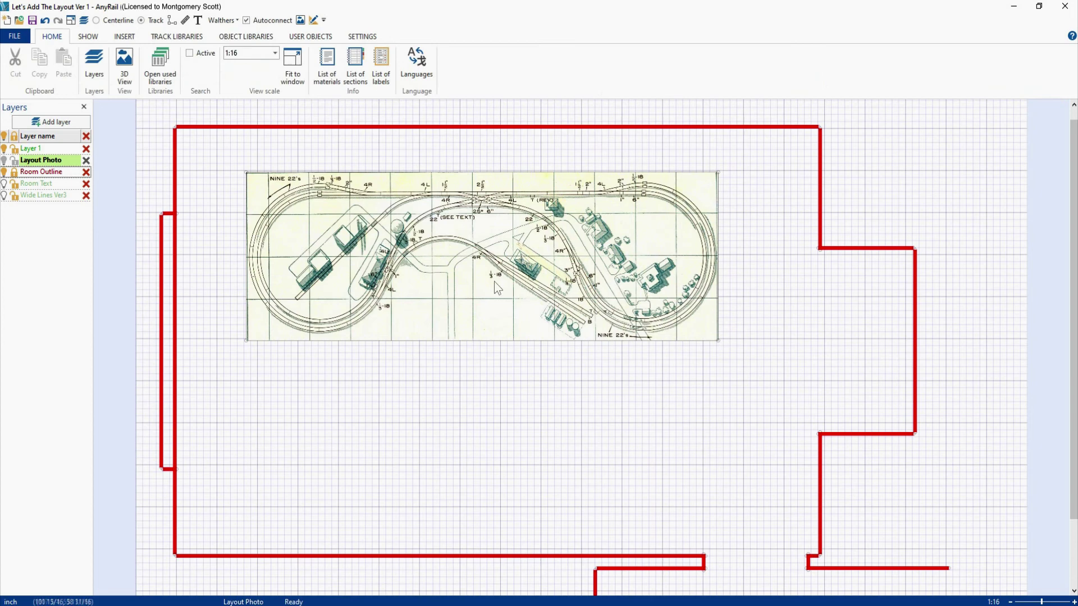
{"action": "left_click", "coordinate": [570, 173]}
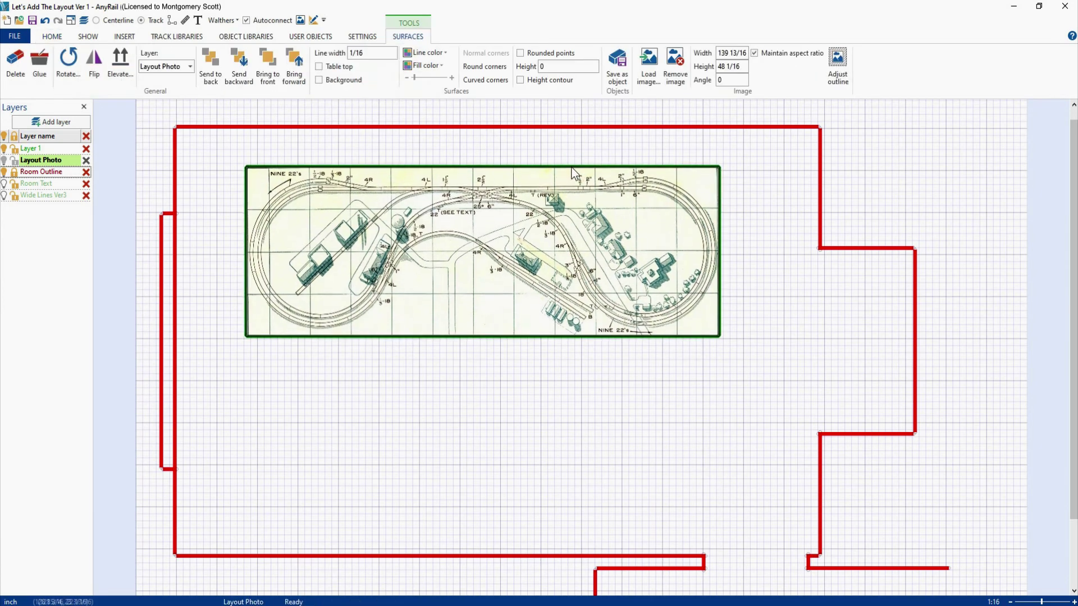
{"action": "left_click_drag", "start_coordinate": [570, 173], "coordinate": [555, 170]}
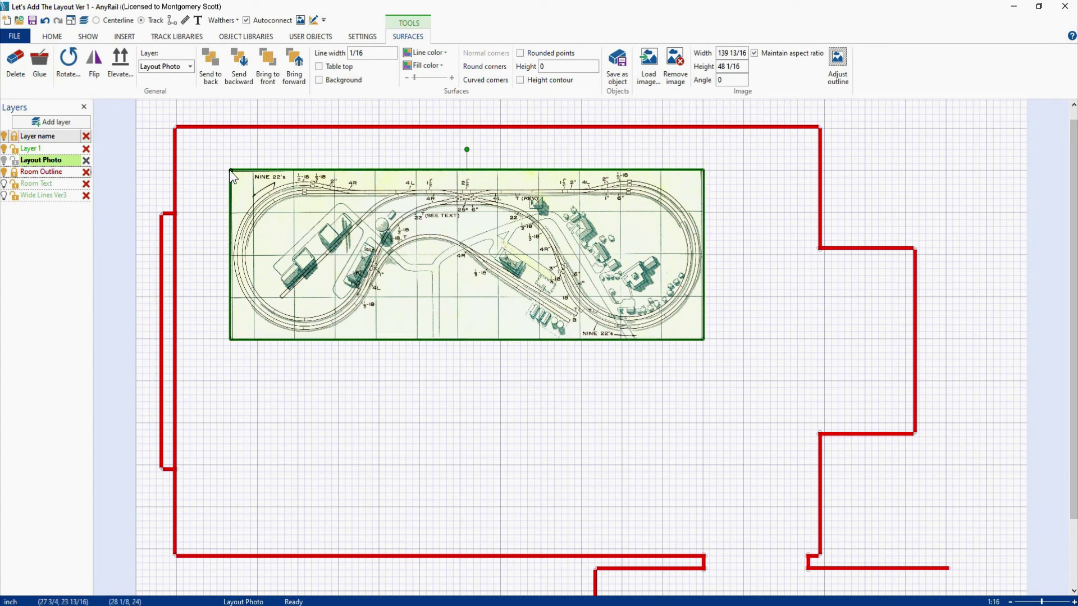
Step: Set the image's top-left corner point to x 12, y 12 in the room corner
{"action": "left_click", "coordinate": [230, 170]}
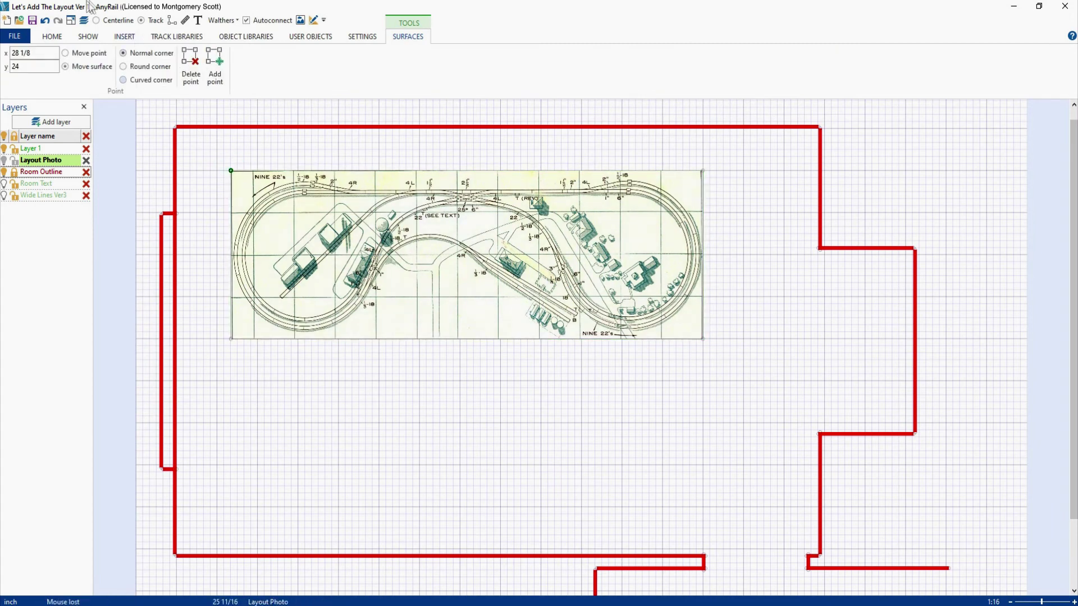
{"action": "triple_click", "coordinate": [25, 53]}
{"action": "type", "text": "12"}
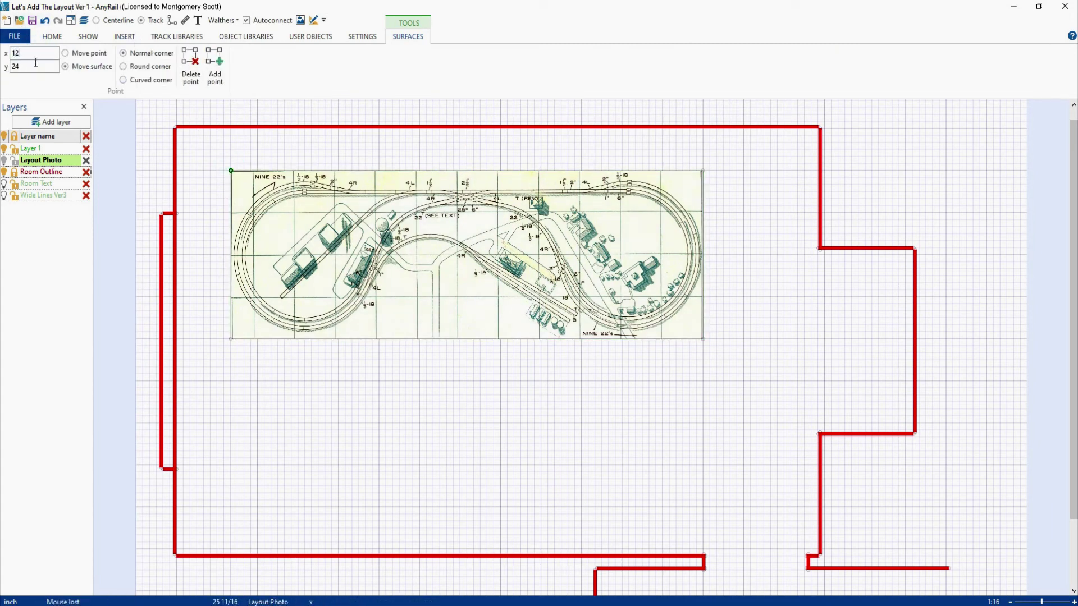
{"action": "key", "text": "Tab"}
{"action": "type", "text": "12"}
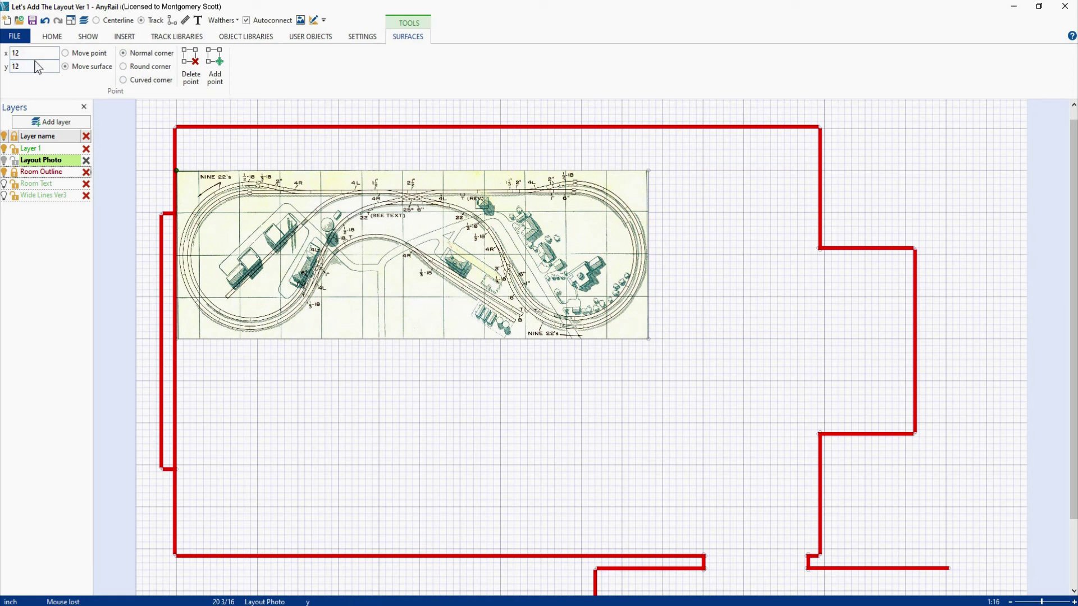
{"action": "key", "text": "Return"}
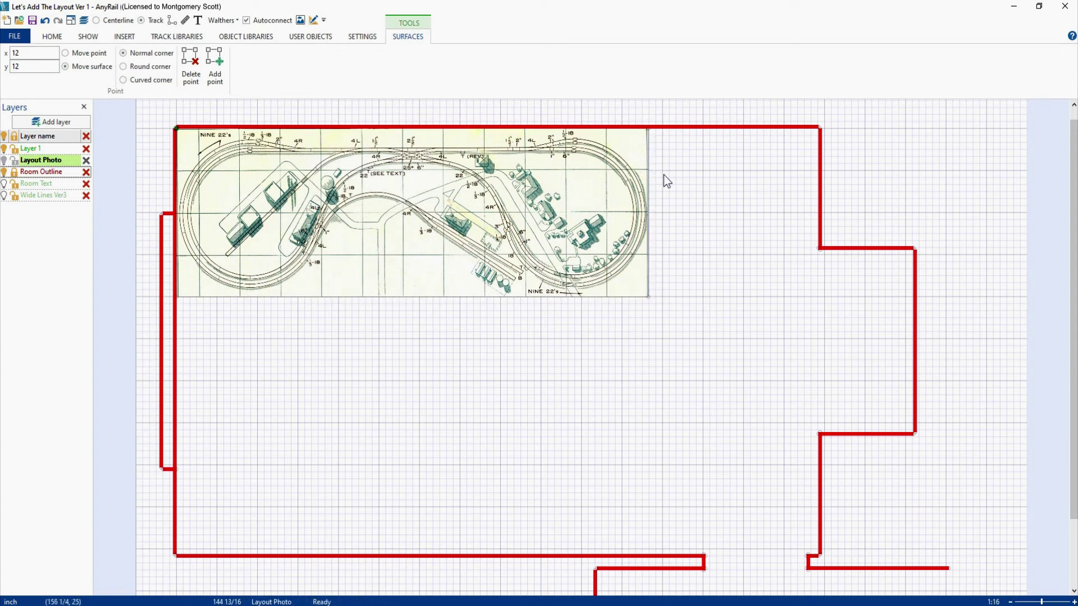
Step: Nudge the plan 13 image right then back left, and tilt it about 6 degrees
{"action": "left_click", "coordinate": [658, 298]}
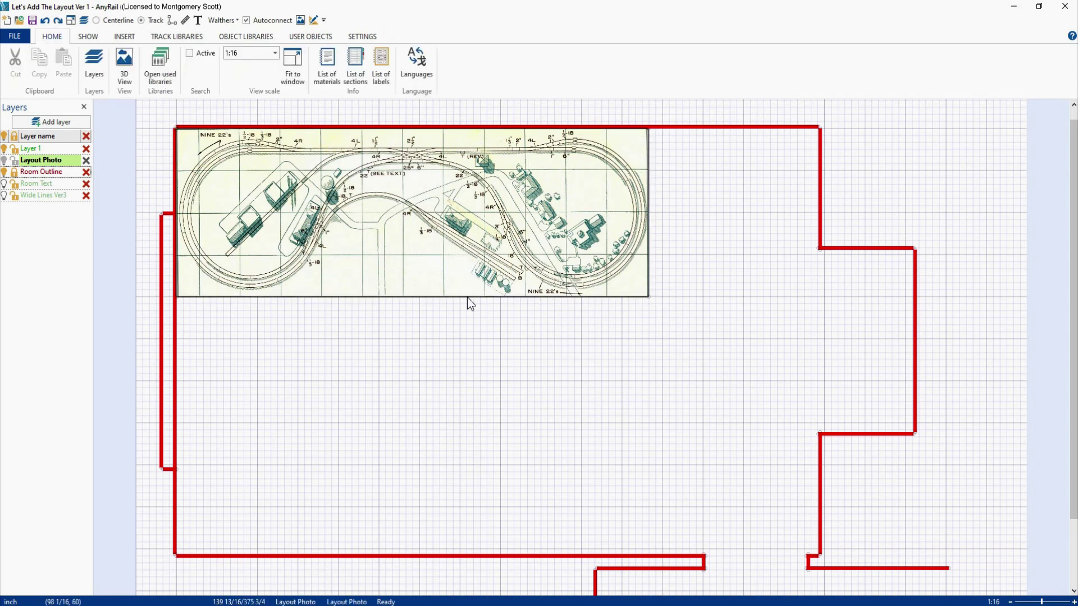
{"action": "left_click", "coordinate": [467, 297]}
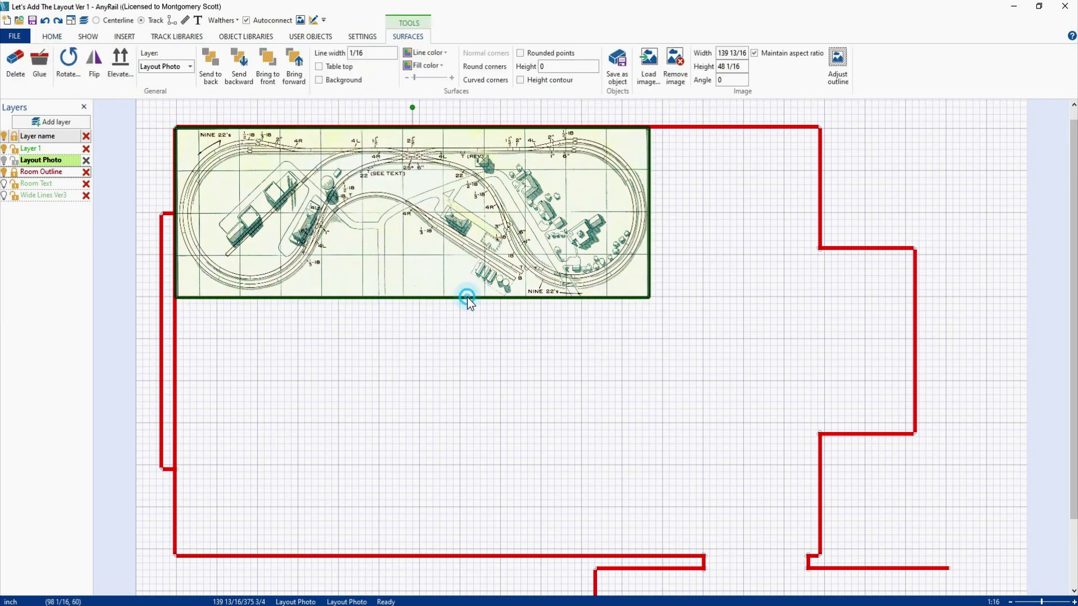
{"action": "left_click_drag", "start_coordinate": [467, 297], "coordinate": [482, 298]}
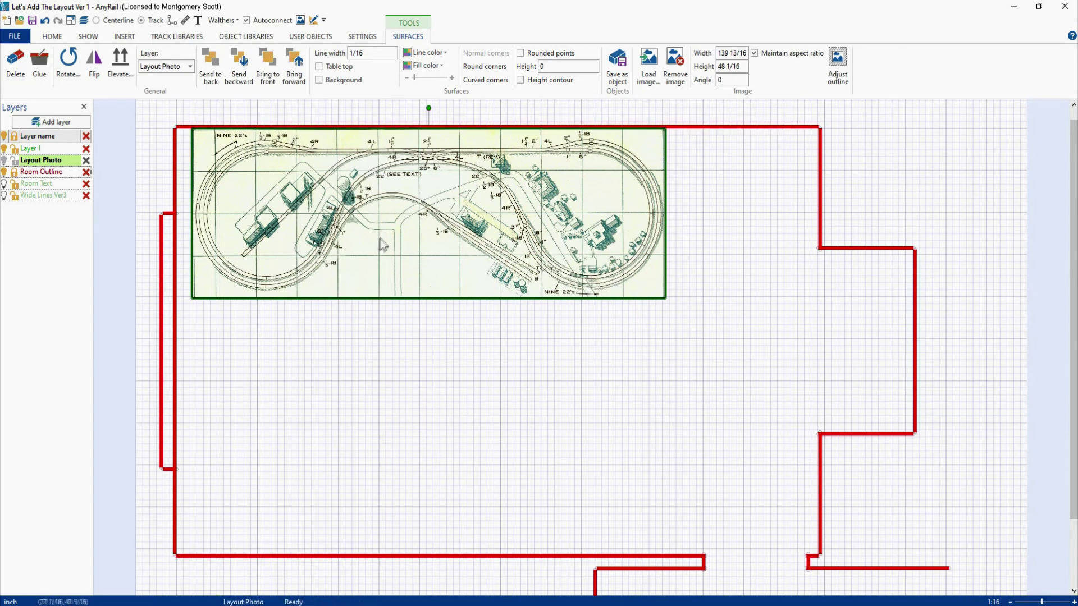
{"action": "left_click_drag", "start_coordinate": [197, 129], "coordinate": [184, 133]}
{"action": "left_click", "coordinate": [185, 133]}
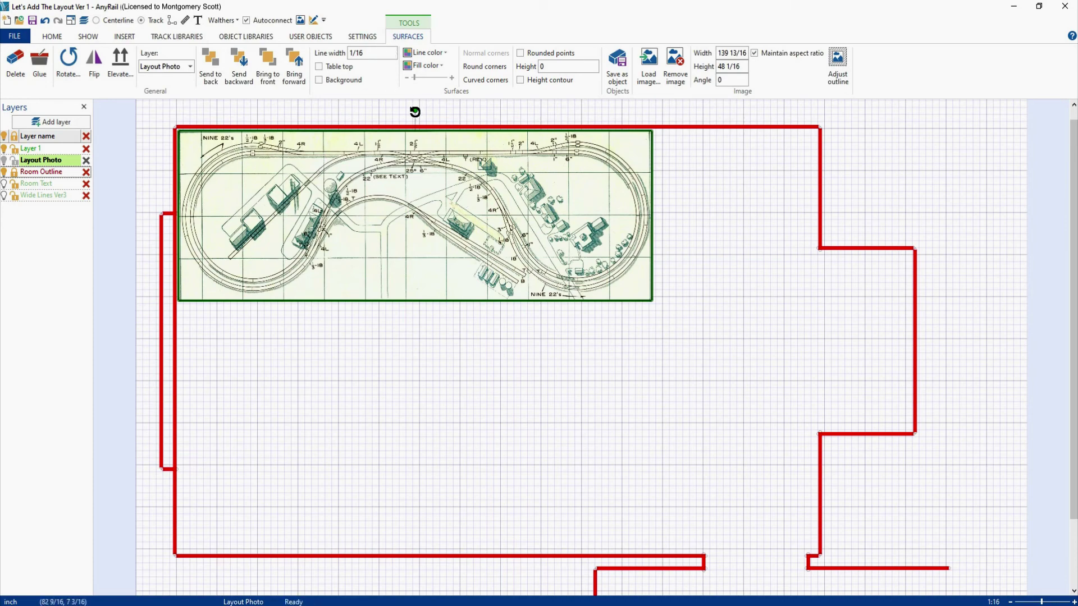
{"action": "mouse_move", "coordinate": [415, 110]}
{"action": "left_mouse_down"}
{"action": "mouse_move", "coordinate": [428, 120]}
{"action": "mouse_move", "coordinate": [411, 103]}
{"action": "mouse_move", "coordinate": [376, 116]}
{"action": "mouse_move", "coordinate": [416, 111]}
{"action": "mouse_move", "coordinate": [400, 117]}
{"action": "left_mouse_up"}
{"action": "left_click", "coordinate": [401, 119]}
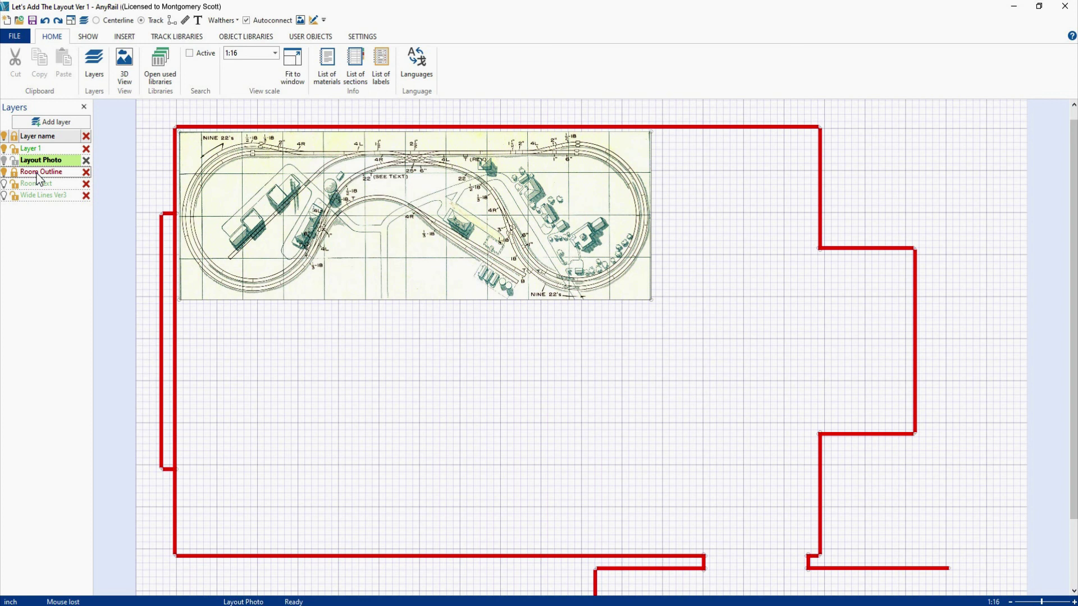
Step: Reselect the plan 13 image, now level at angle 0 against the room's top wall
{"action": "left_click", "coordinate": [653, 172]}
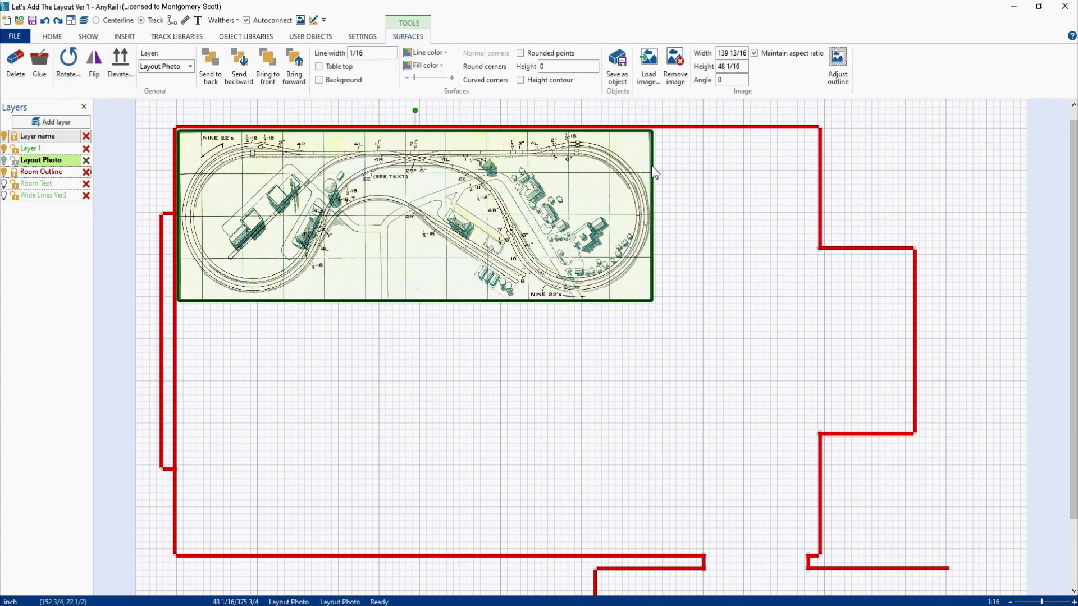